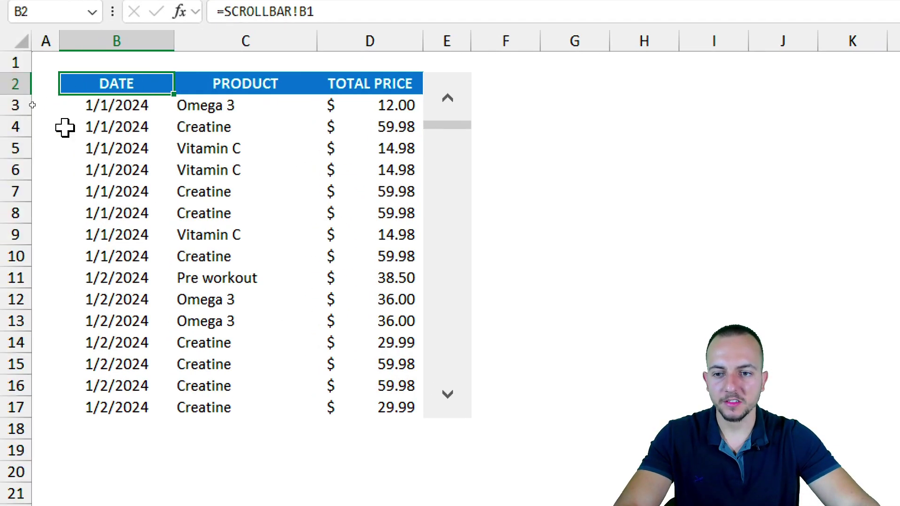
Drag the scroll bar down and step the table window forward toward late February
{"action": "left_click_drag", "start_coordinate": [452, 130], "coordinate": [442, 213]}
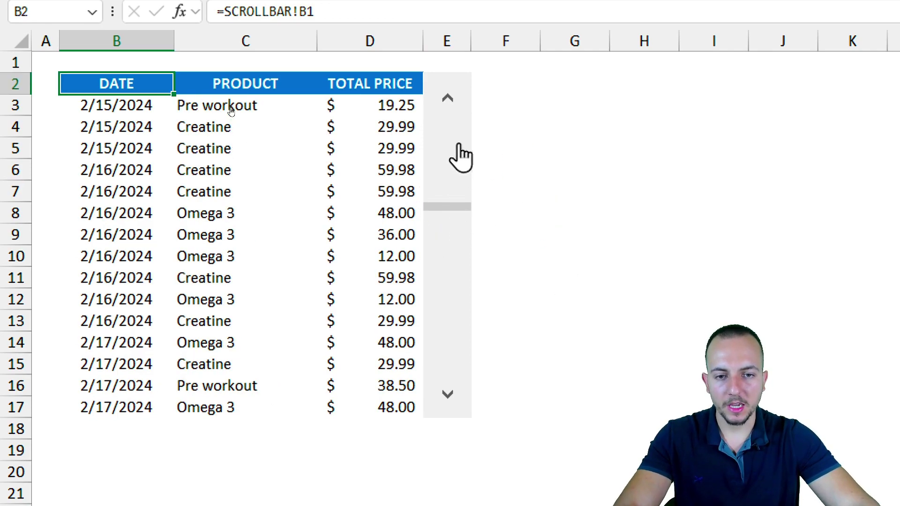
{"action": "left_click", "coordinate": [446, 99]}
{"action": "left_click", "coordinate": [447, 99]}
{"action": "left_click", "coordinate": [447, 394]}
{"action": "left_click", "coordinate": [447, 393]}
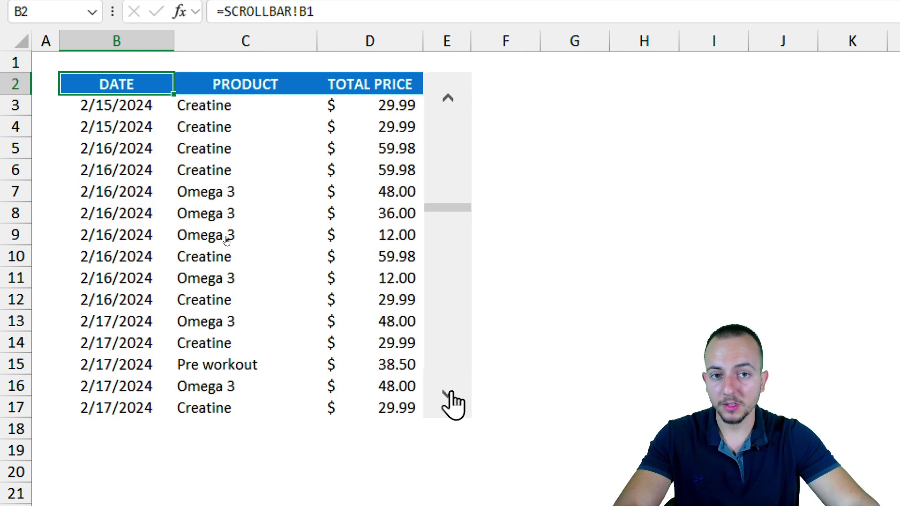
{"action": "left_click", "coordinate": [448, 393]}
{"action": "left_click", "coordinate": [448, 393]}
{"action": "left_click", "coordinate": [449, 393]}
{"action": "left_click", "coordinate": [449, 395]}
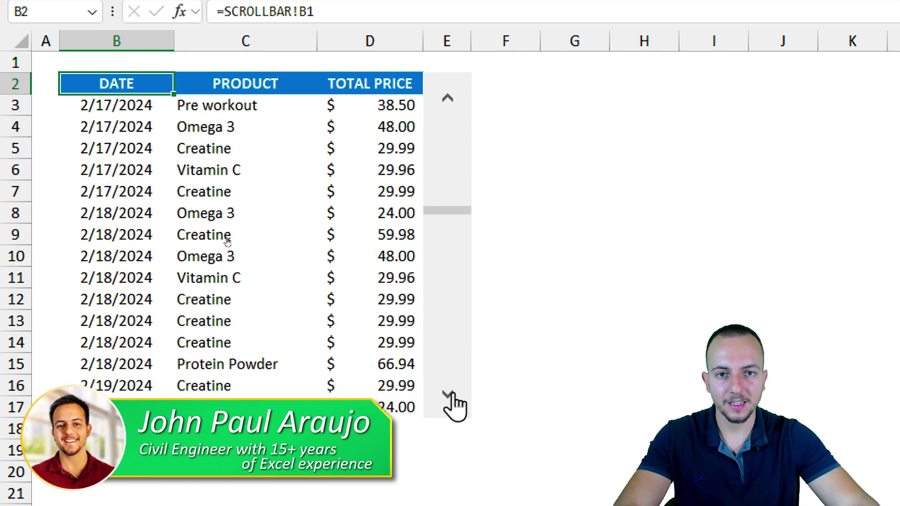
{"action": "left_click", "coordinate": [449, 395]}
{"action": "left_click", "coordinate": [449, 395]}
{"action": "left_click", "coordinate": [450, 394]}
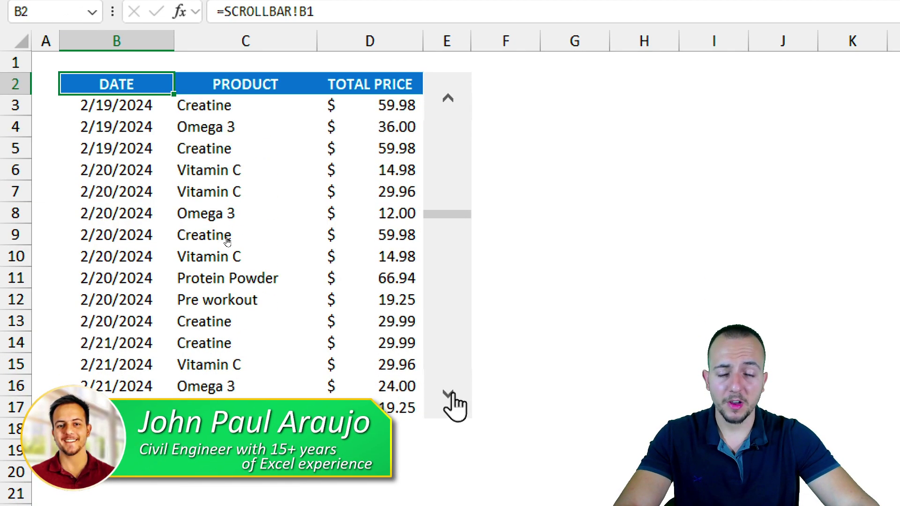
{"action": "left_click", "coordinate": [449, 394]}
{"action": "left_click", "coordinate": [449, 395]}
{"action": "left_click", "coordinate": [449, 395]}
{"action": "left_click", "coordinate": [449, 394]}
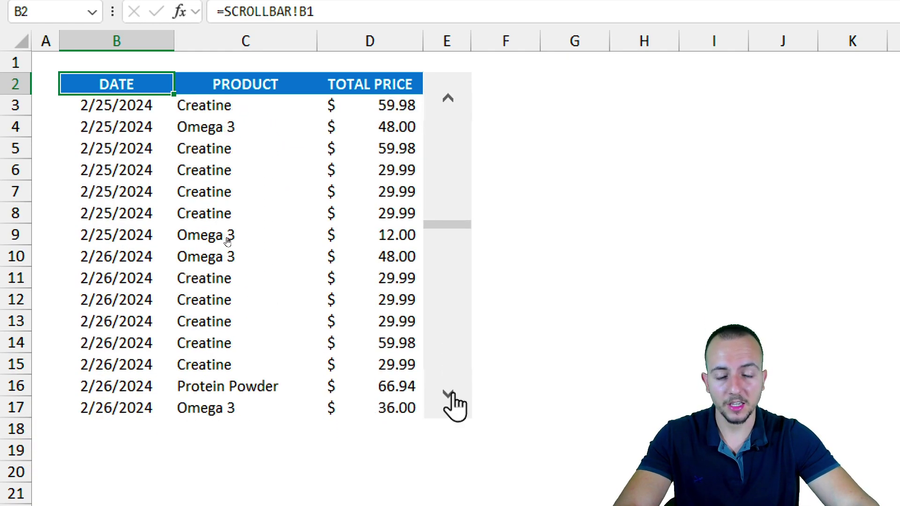
Advance the table window into mid-March entries, then drag back to late January rows
{"action": "left_click", "coordinate": [449, 395]}
{"action": "left_click", "coordinate": [449, 395]}
{"action": "left_click", "coordinate": [449, 394]}
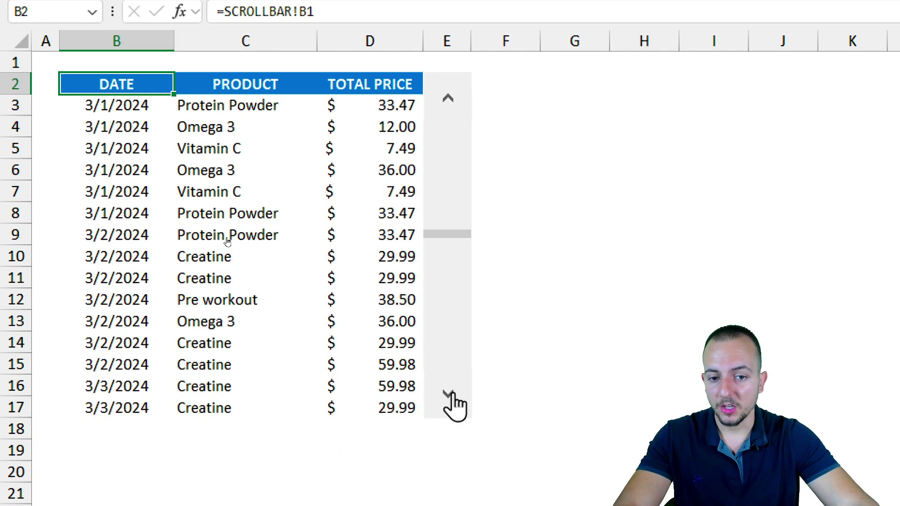
{"action": "left_click", "coordinate": [449, 395]}
{"action": "left_click", "coordinate": [449, 395]}
{"action": "left_click", "coordinate": [449, 394]}
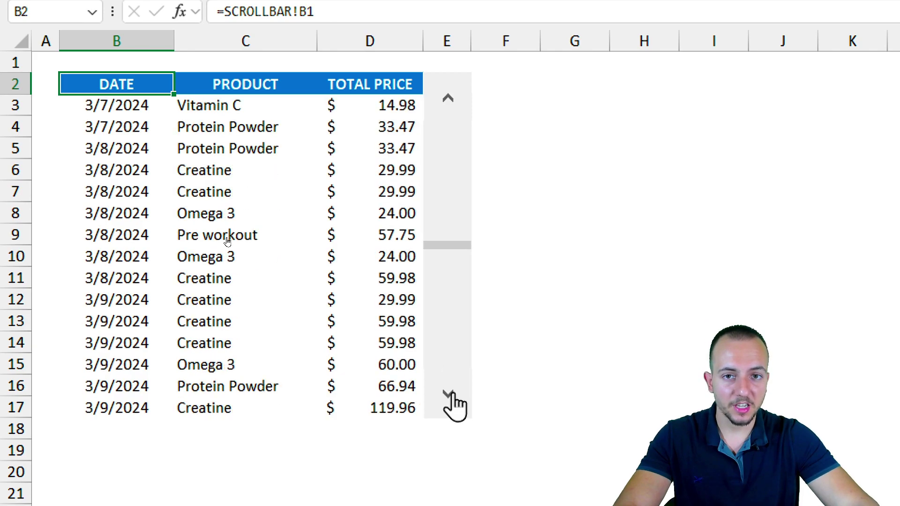
{"action": "left_click", "coordinate": [449, 395]}
{"action": "left_click", "coordinate": [449, 395]}
{"action": "left_click", "coordinate": [449, 394]}
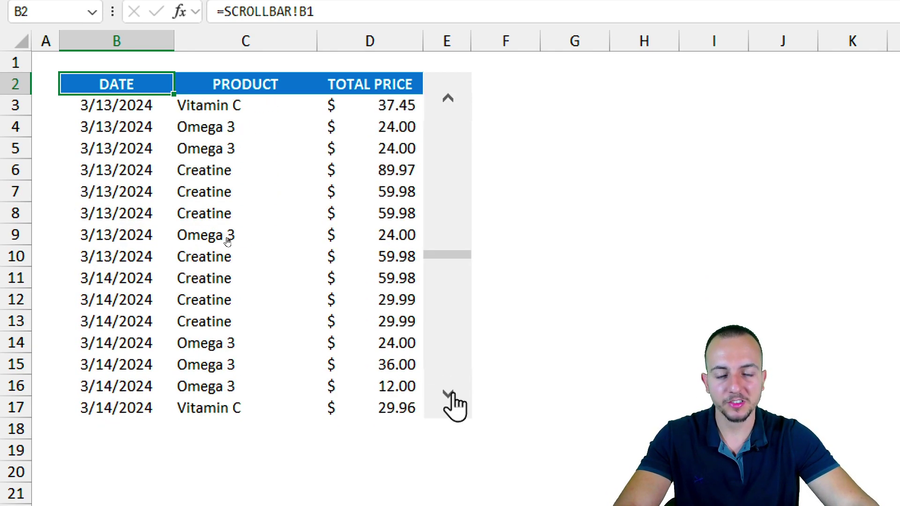
{"action": "left_click", "coordinate": [450, 395]}
{"action": "left_click", "coordinate": [450, 395]}
{"action": "left_click", "coordinate": [450, 396]}
{"action": "left_click", "coordinate": [450, 396]}
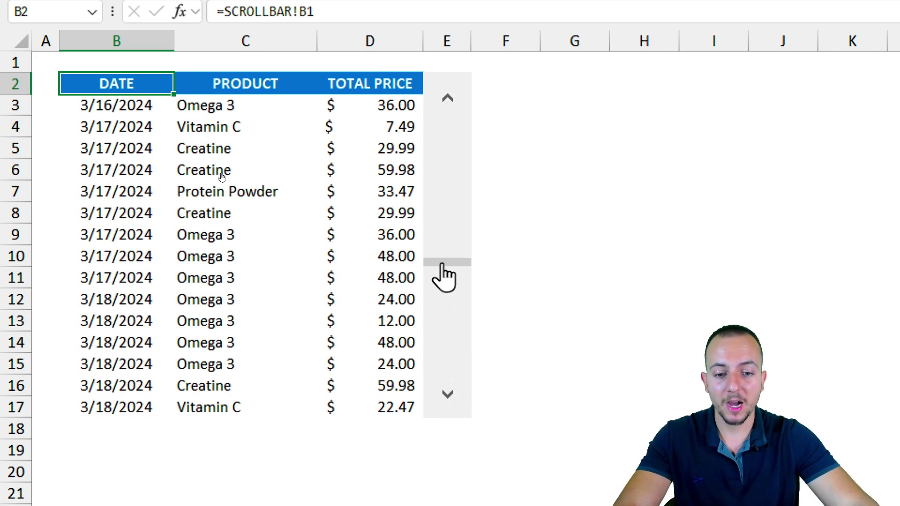
{"action": "left_click_drag", "start_coordinate": [441, 265], "coordinate": [443, 225]}
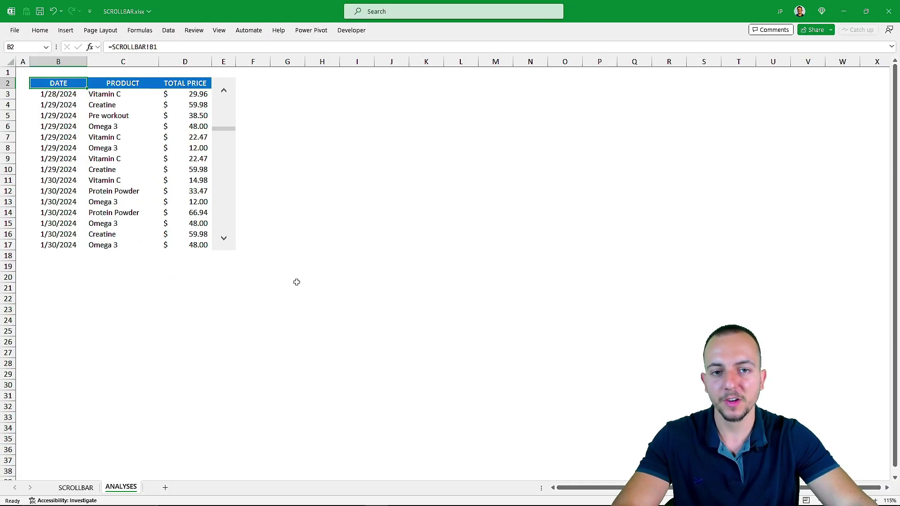
Switch to the SCROLLBAR sheet and view its full sales data table
{"action": "left_click", "coordinate": [76, 487]}
{"action": "scroll", "coordinate": [319, 323], "scroll_direction": "up", "scroll_amount": 10}
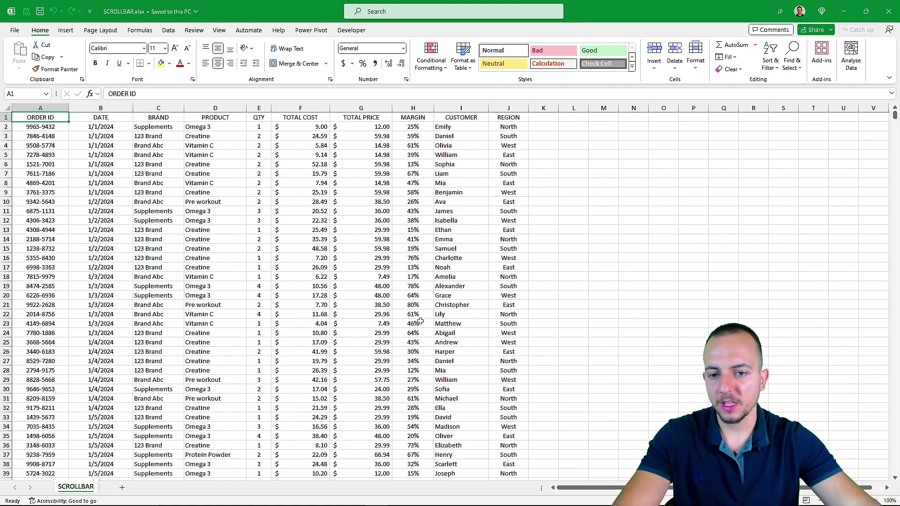
{"action": "scroll", "coordinate": [420, 322], "scroll_direction": "down", "scroll_amount": 9}
{"action": "scroll", "coordinate": [408, 368], "scroll_direction": "up", "scroll_amount": 9}
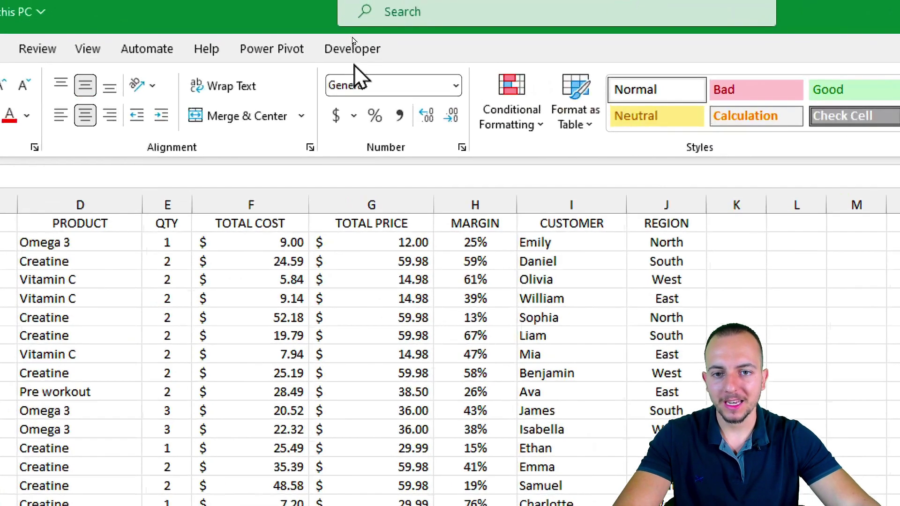
Check the Form Controls Scroll Bar under Developer > Insert, then return to Home
{"action": "left_click", "coordinate": [351, 52]}
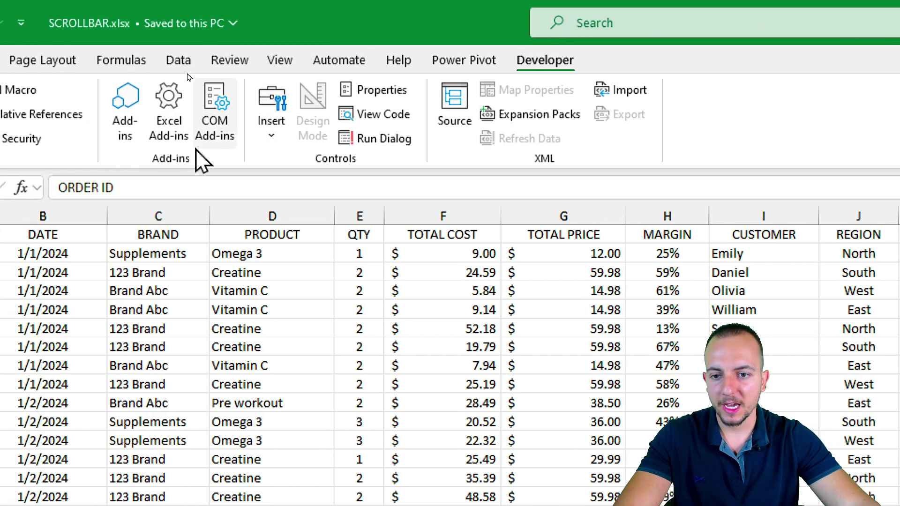
{"action": "left_click", "coordinate": [270, 131]}
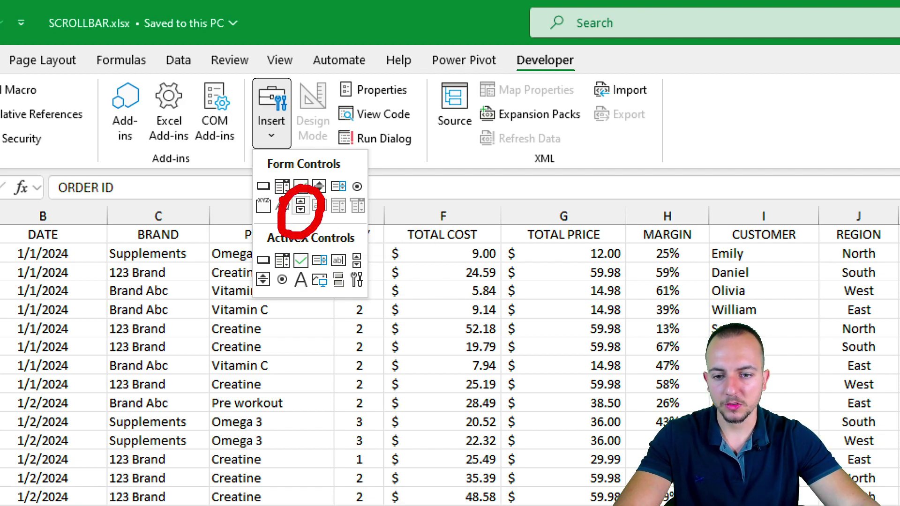
{"action": "left_click", "coordinate": [301, 205]}
{"action": "left_click", "coordinate": [90, 60]}
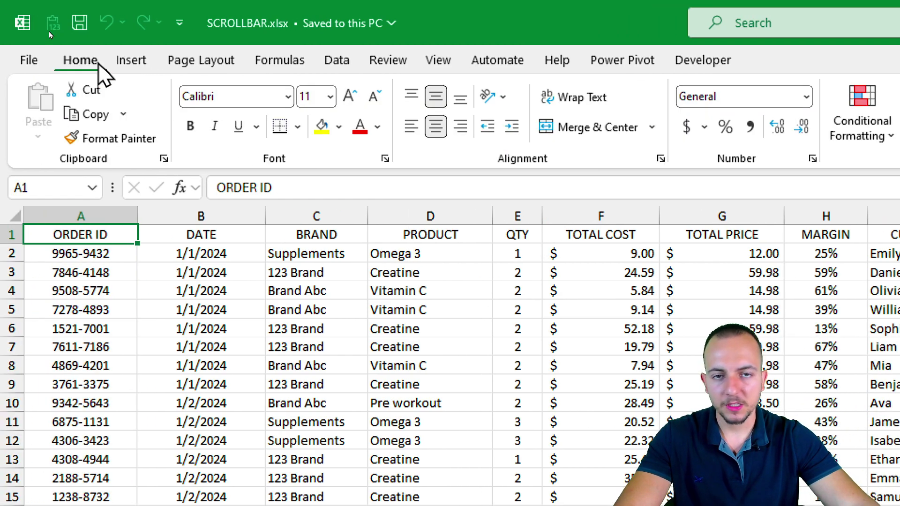
Review the Developer entry under Main Tabs in Customize the Ribbon, cancel, and show Developer
{"action": "right_click", "coordinate": [231, 159]}
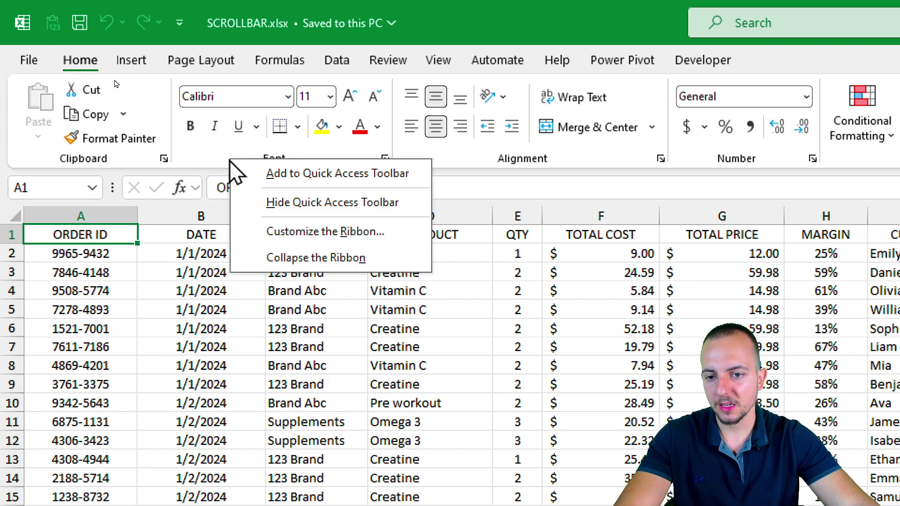
{"action": "left_click", "coordinate": [315, 232]}
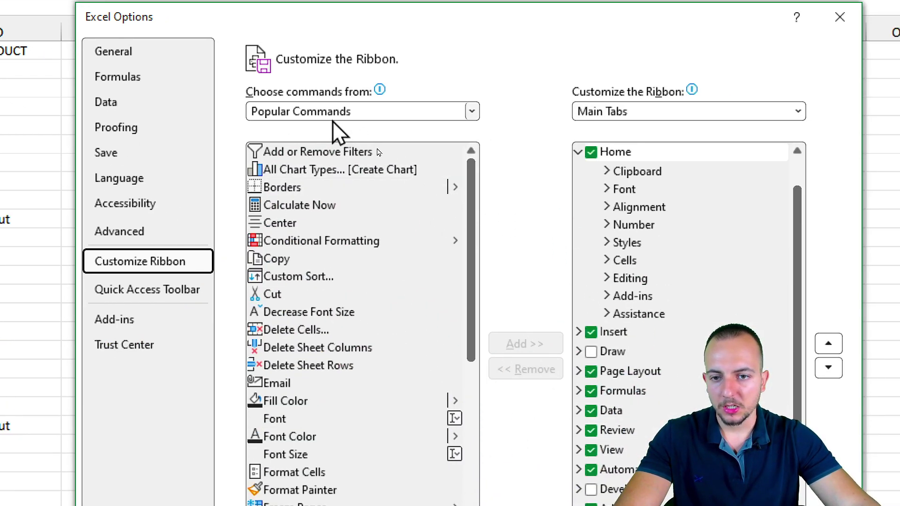
{"action": "left_click", "coordinate": [313, 114]}
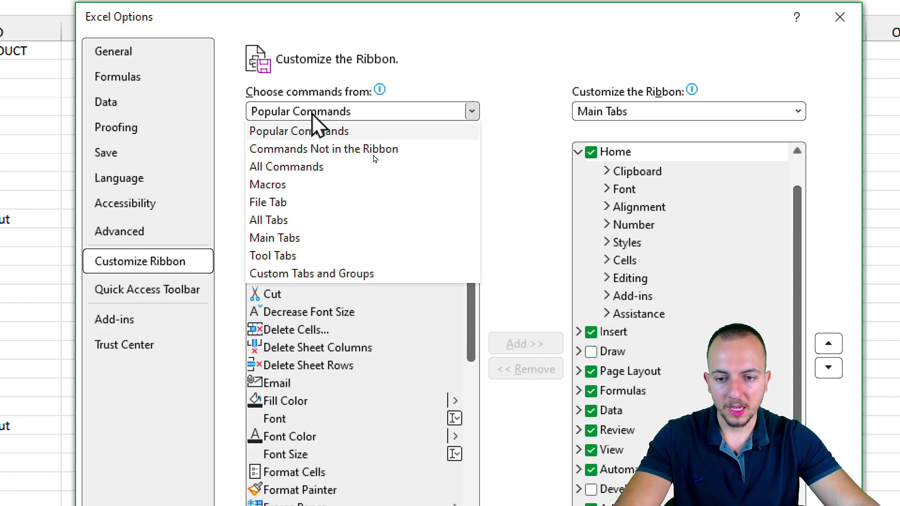
{"action": "left_click", "coordinate": [299, 239]}
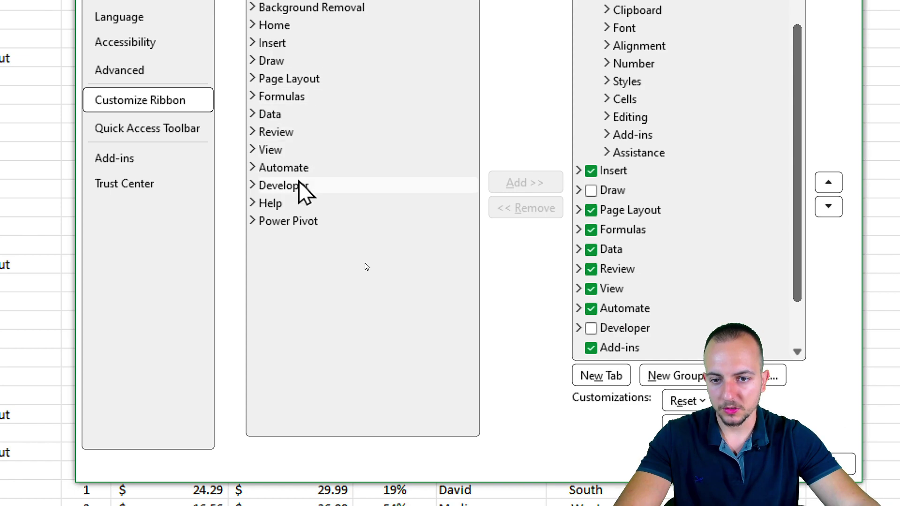
{"action": "left_click", "coordinate": [304, 187]}
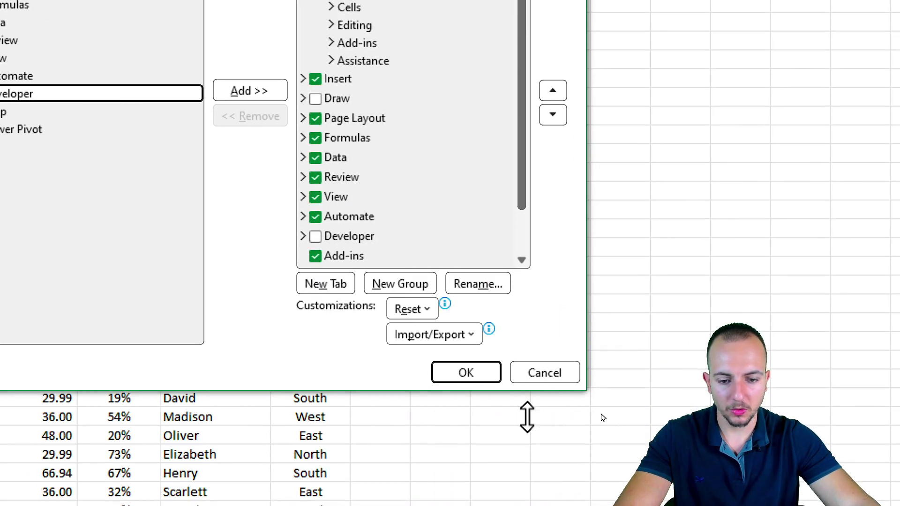
{"action": "left_click", "coordinate": [545, 373]}
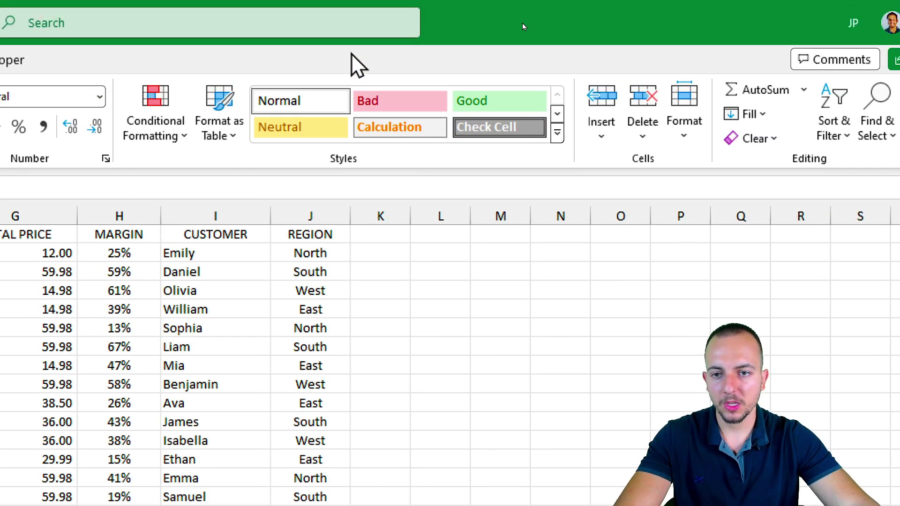
{"action": "left_click", "coordinate": [203, 60]}
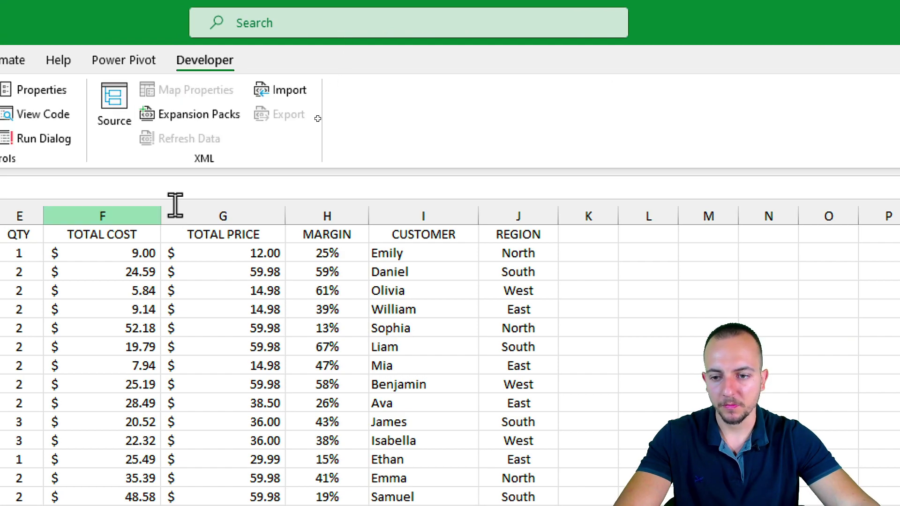
{"action": "key", "text": "ctrl+Home"}
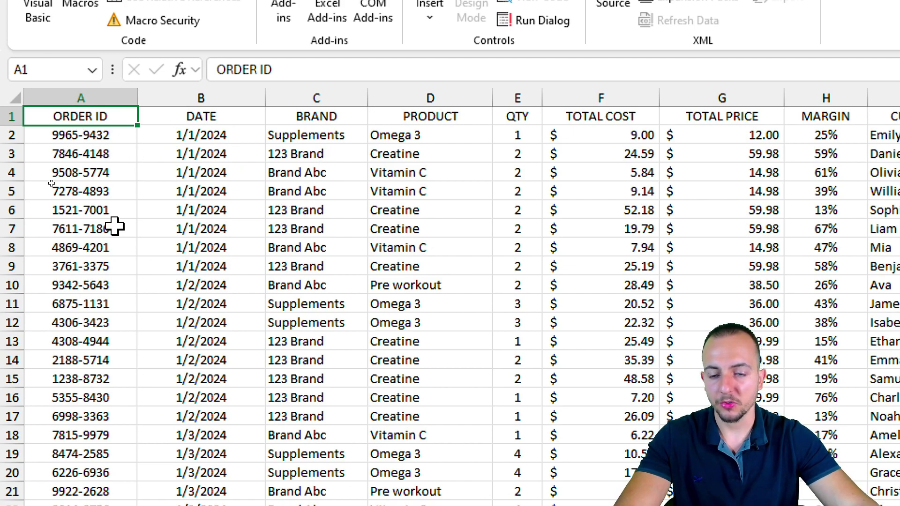
{"action": "left_click", "coordinate": [99, 104]}
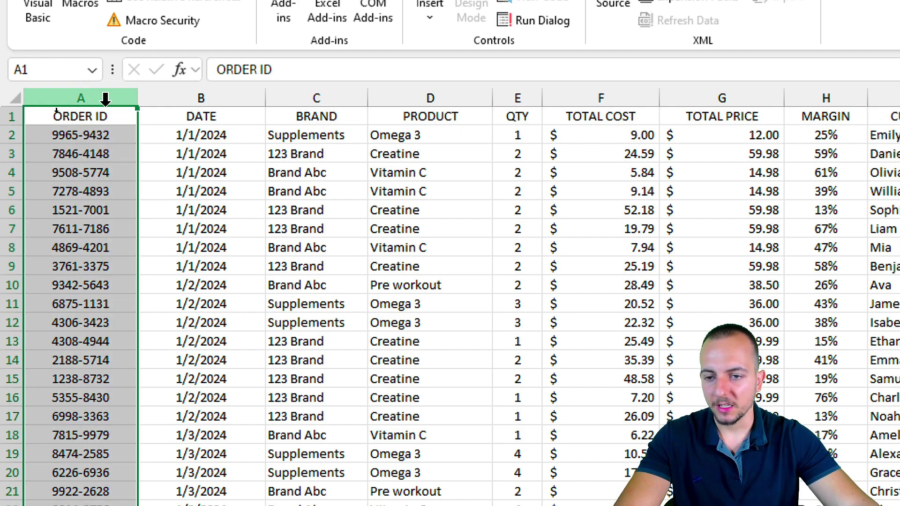
{"action": "left_click", "coordinate": [201, 96]}
{"action": "left_click", "coordinate": [300, 94]}
{"action": "left_click", "coordinate": [388, 88]}
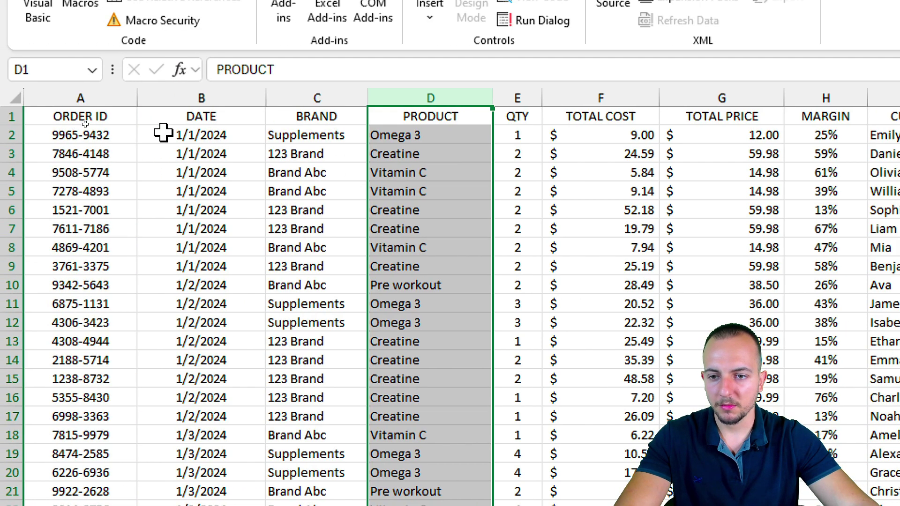
{"action": "left_click", "coordinate": [225, 100]}
{"action": "left_click", "coordinate": [424, 98]}
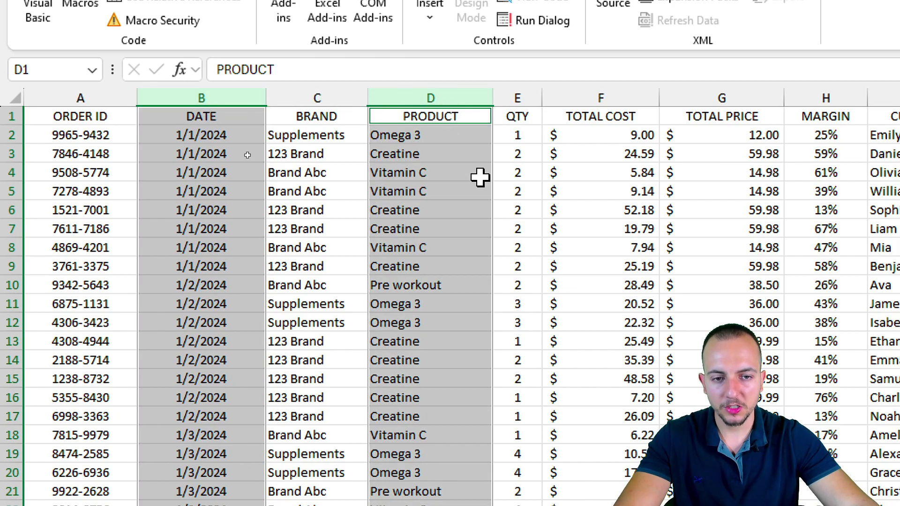
{"action": "left_click", "coordinate": [521, 98], "text": "ctrl"}
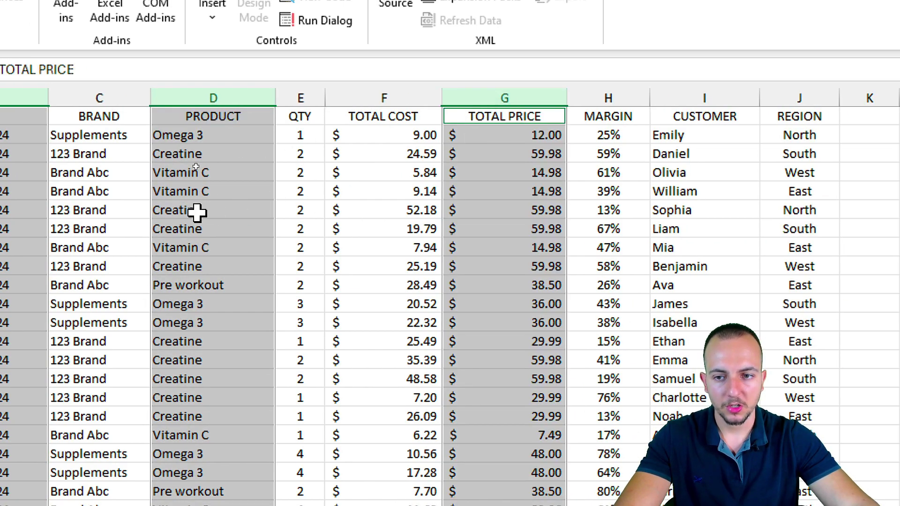
{"action": "left_click", "coordinate": [121, 97], "text": "ctrl"}
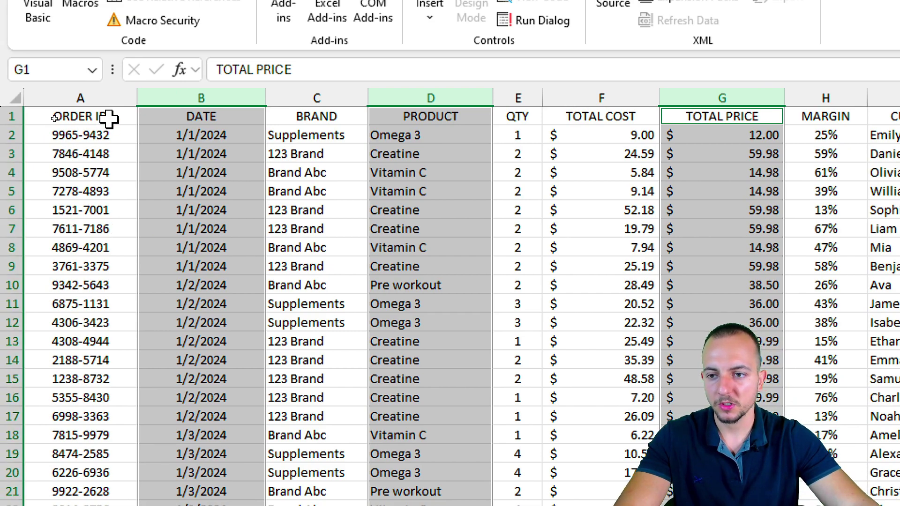
{"action": "left_click", "coordinate": [82, 117]}
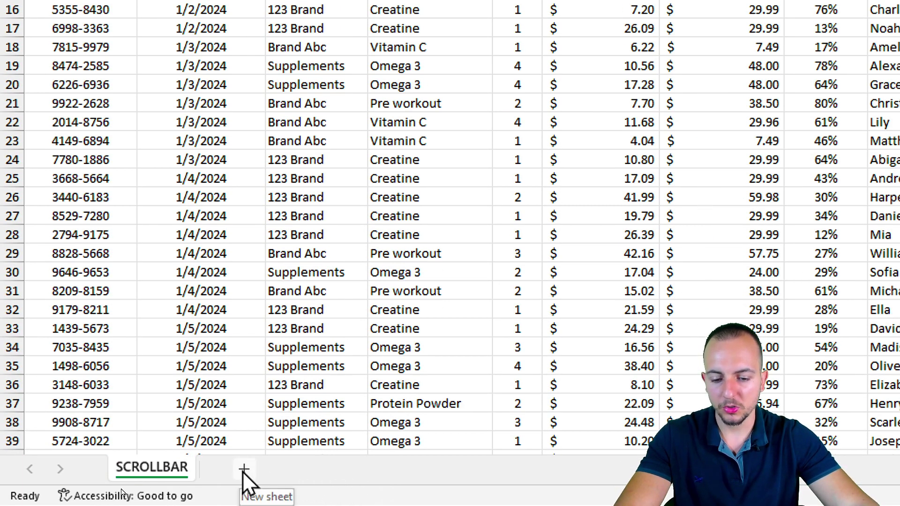
Add a new sheet and rename it ANALYSES
{"action": "left_click", "coordinate": [243, 469]}
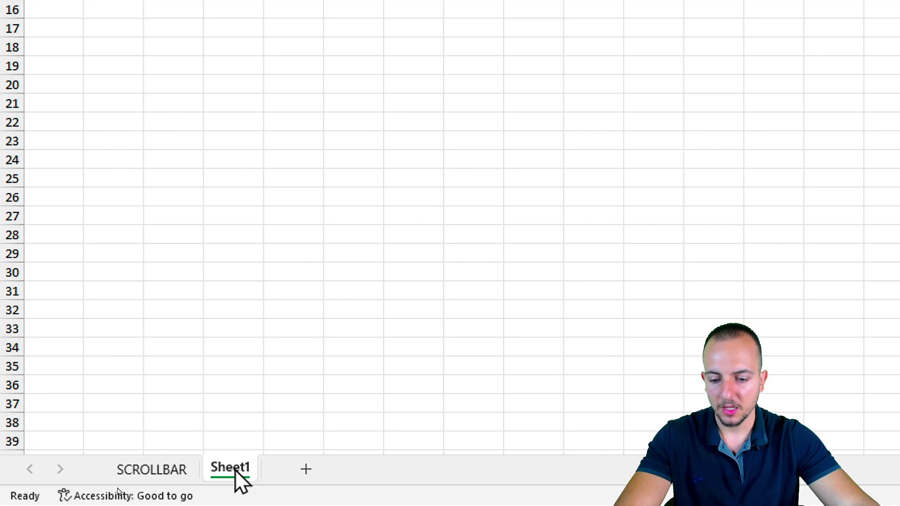
{"action": "right_click", "coordinate": [236, 468]}
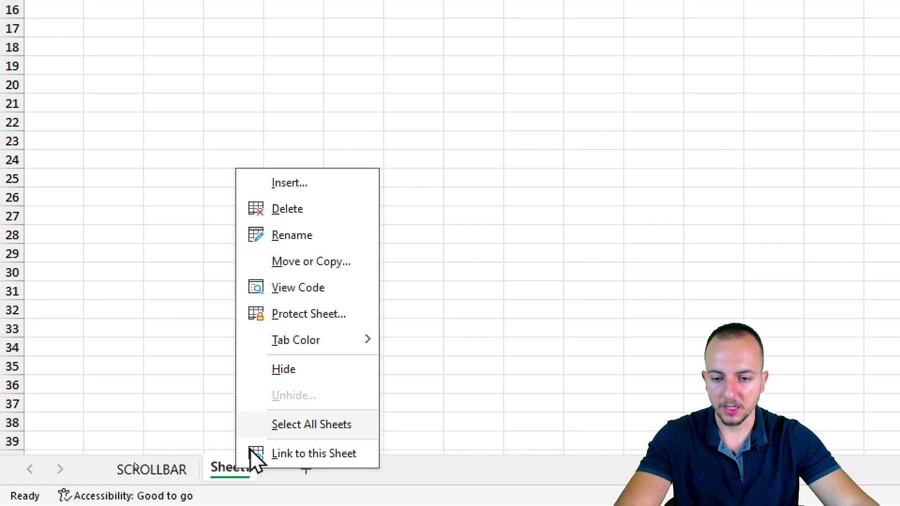
{"action": "left_click", "coordinate": [330, 240]}
{"action": "type", "text": "ANALYSES"}
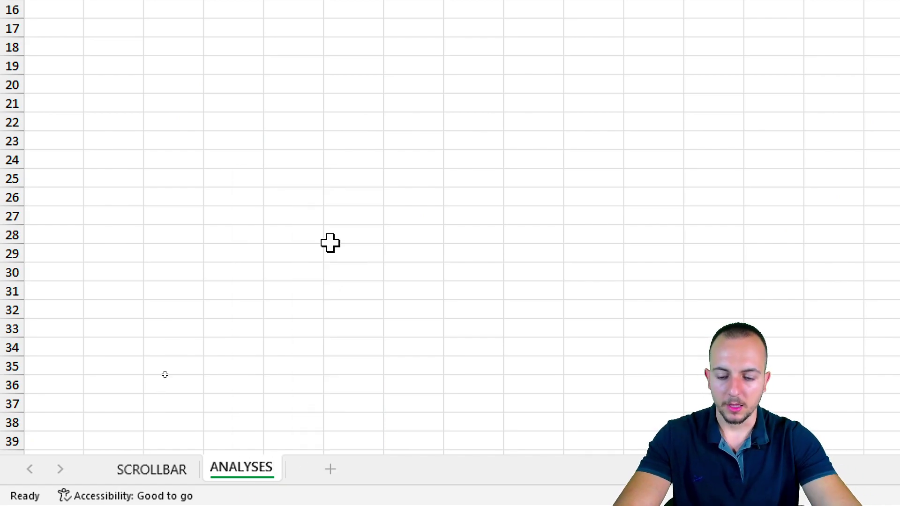
{"action": "key", "text": "Return"}
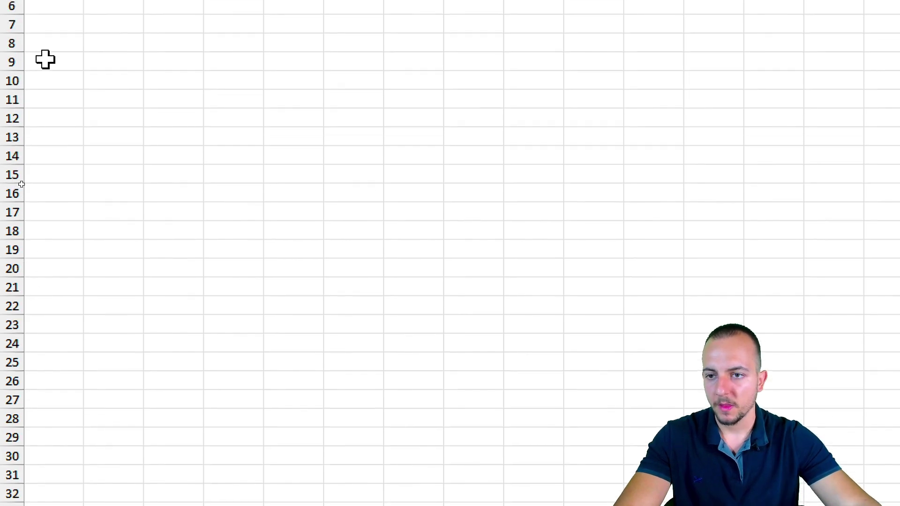
Select cell B2, highlight it with annotations, and begin a formula with =
{"action": "left_click", "coordinate": [113, 145]}
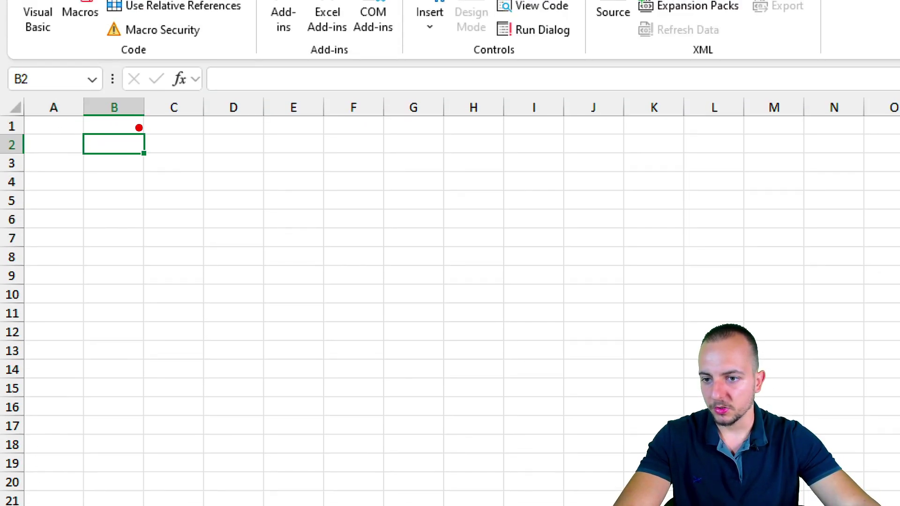
{"action": "mouse_move", "coordinate": [105, 111]}
{"action": "left_mouse_down"}
{"action": "mouse_move", "coordinate": [141, 165]}
{"action": "mouse_move", "coordinate": [115, 111]}
{"action": "left_mouse_up"}
{"action": "left_click_drag", "start_coordinate": [119, 184], "coordinate": [175, 245]}
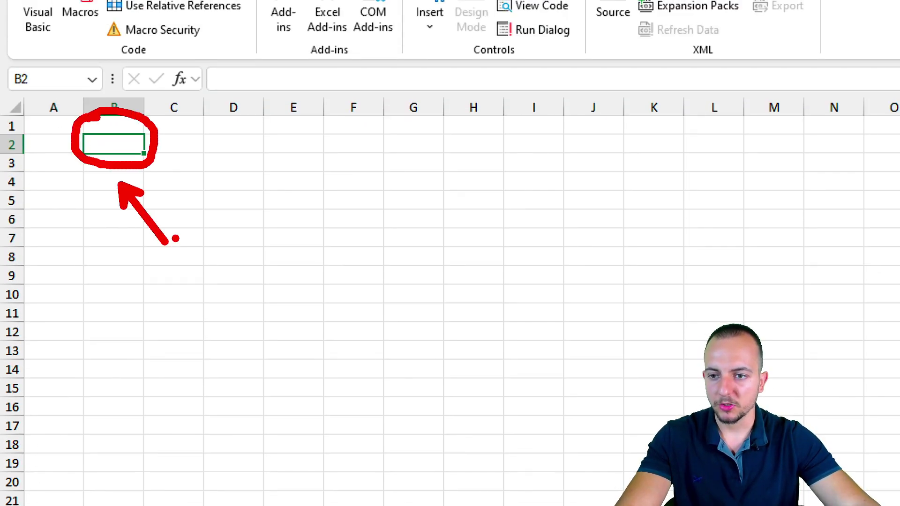
{"action": "key", "text": "Escape"}
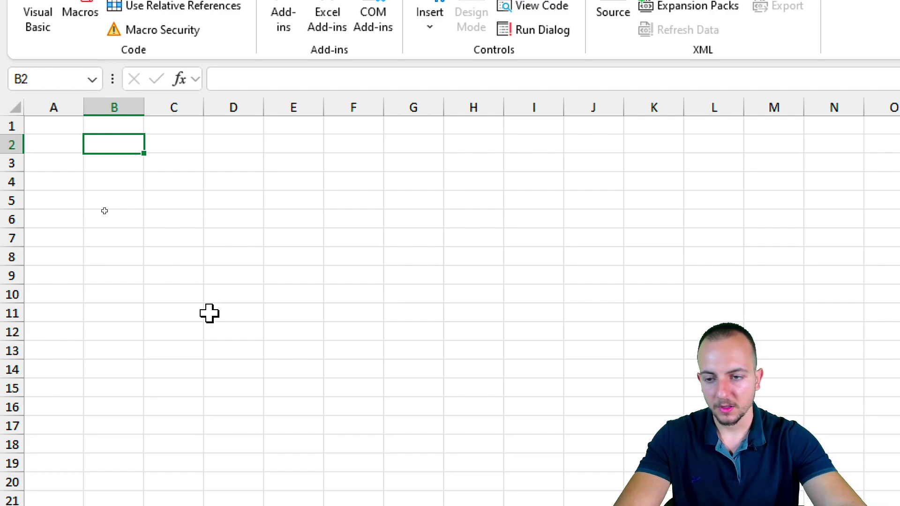
{"action": "type", "text": "="}
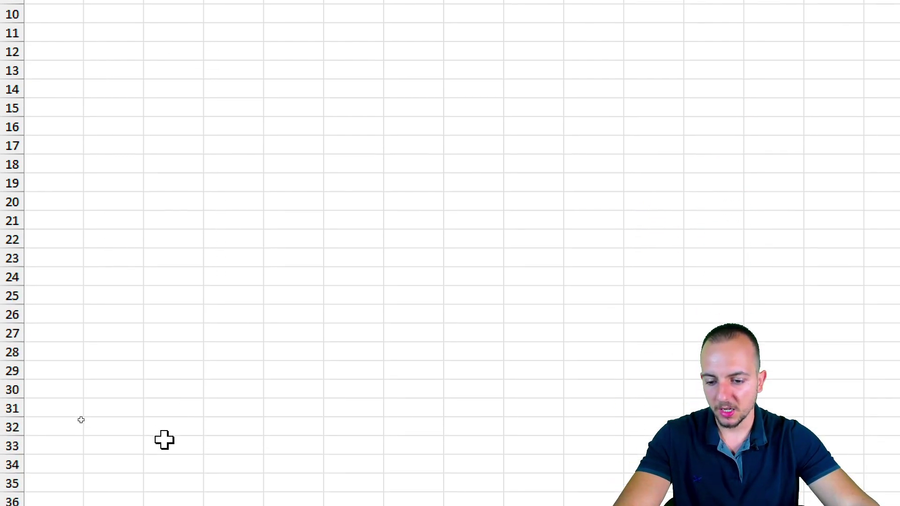
Link B2 to the DATE header in SCROLLBAR!B1 and check its formula
{"action": "left_click", "coordinate": [155, 469]}
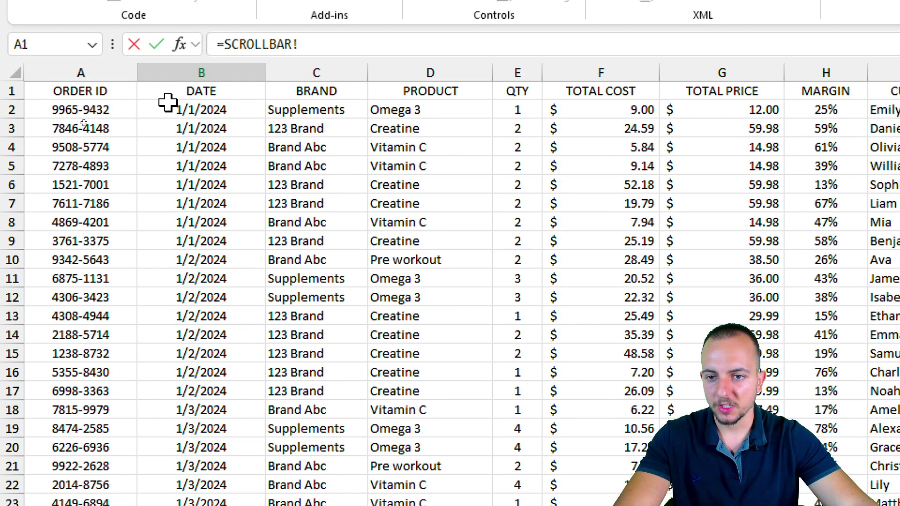
{"action": "left_click", "coordinate": [221, 96]}
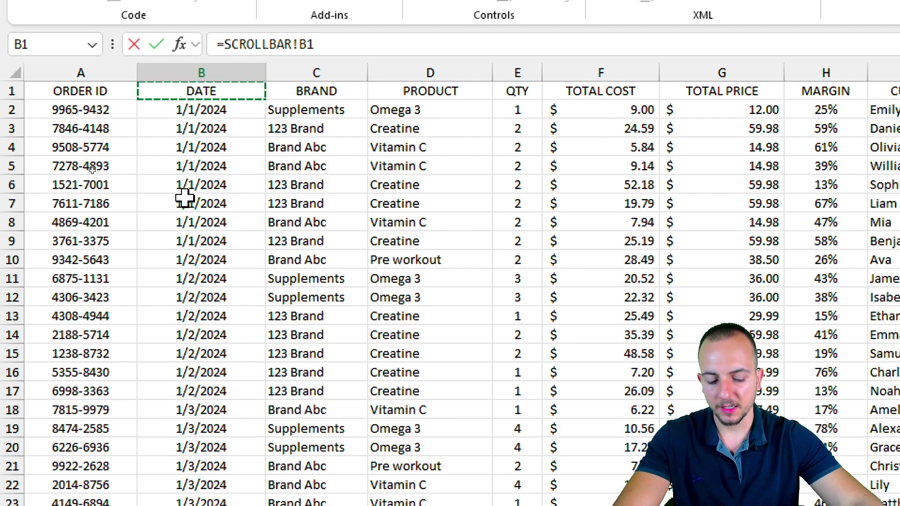
{"action": "key", "text": "Return"}
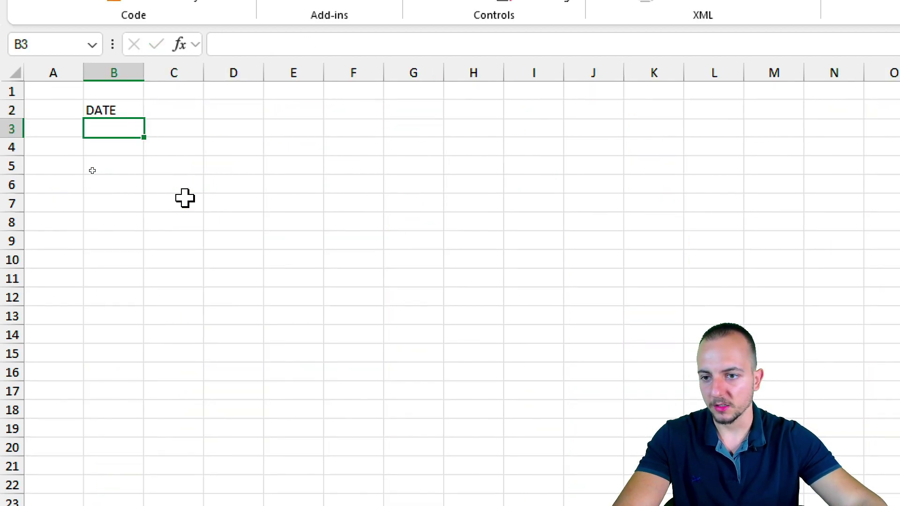
{"action": "left_click", "coordinate": [172, 116]}
{"action": "left_click", "coordinate": [135, 115]}
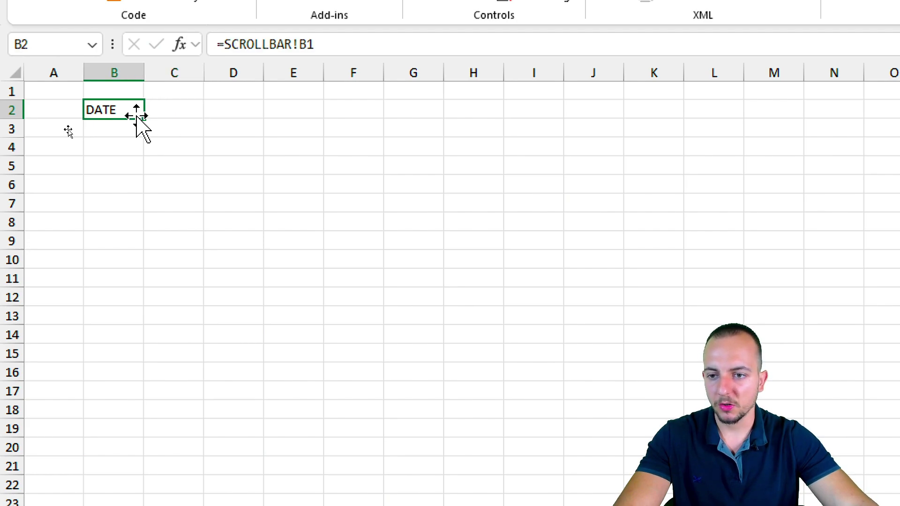
{"action": "double_click", "coordinate": [132, 111]}
{"action": "key", "text": "Escape"}
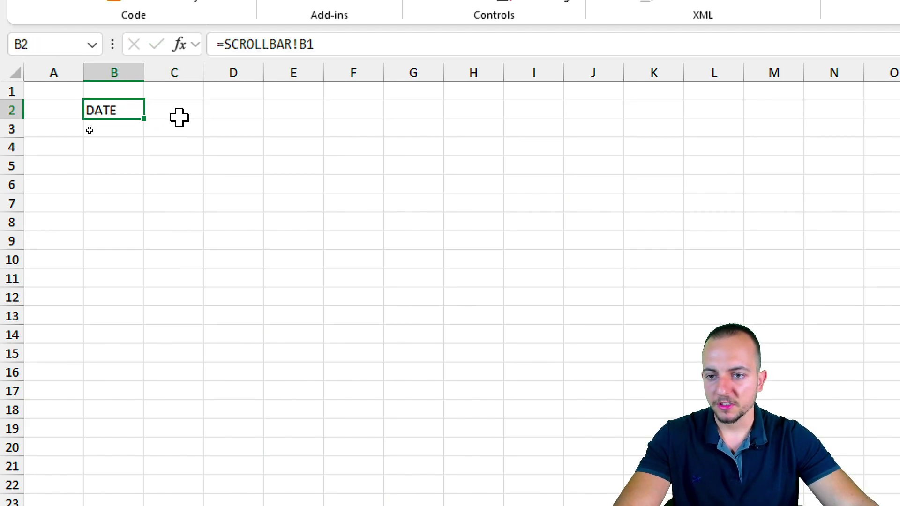
Link C2 to SCROLLBAR!D1 (PRODUCT) and D2 to SCROLLBAR!G1 (TOTAL PRICE)
{"action": "left_click", "coordinate": [186, 110]}
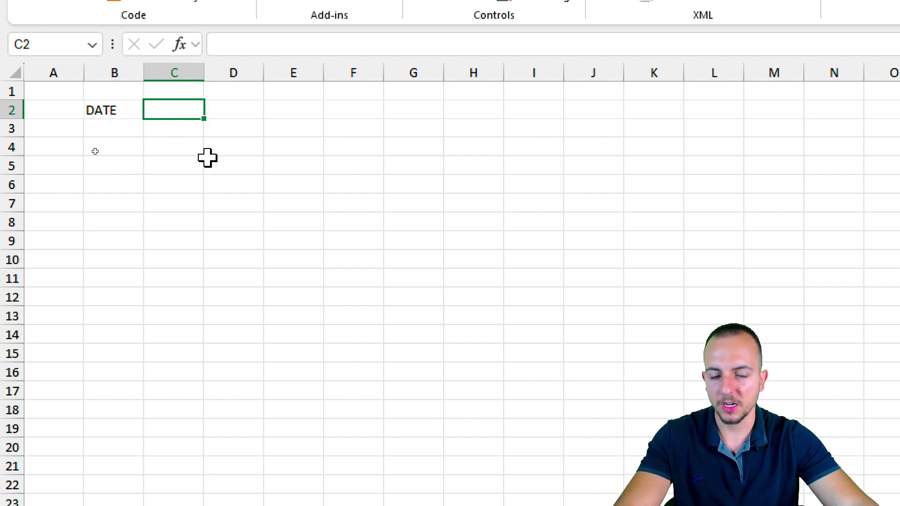
{"action": "type", "text": "="}
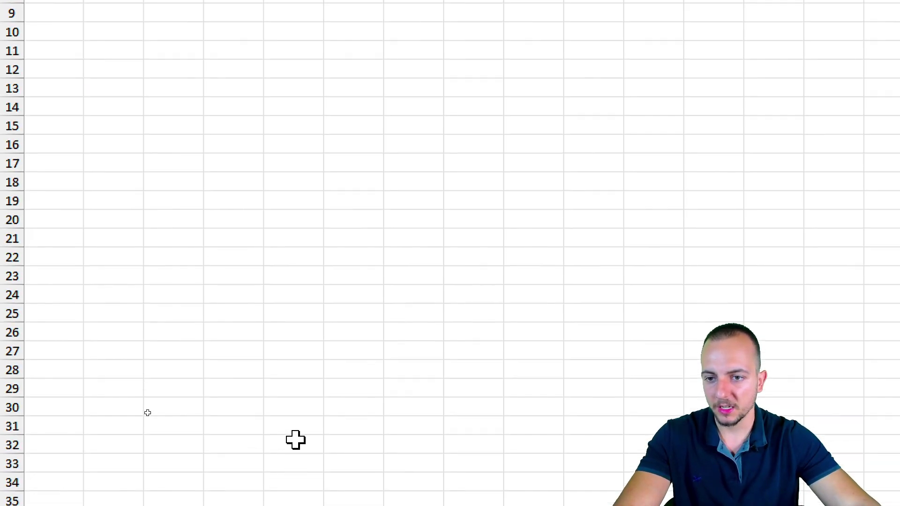
{"action": "left_click", "coordinate": [190, 474]}
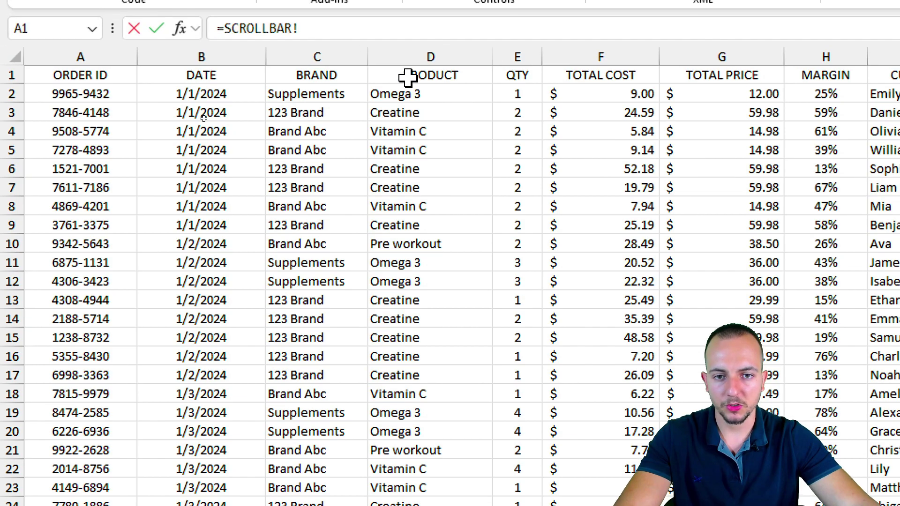
{"action": "left_click", "coordinate": [407, 77]}
{"action": "key", "text": "Return"}
{"action": "key", "text": "Right"}
{"action": "key", "text": "Up"}
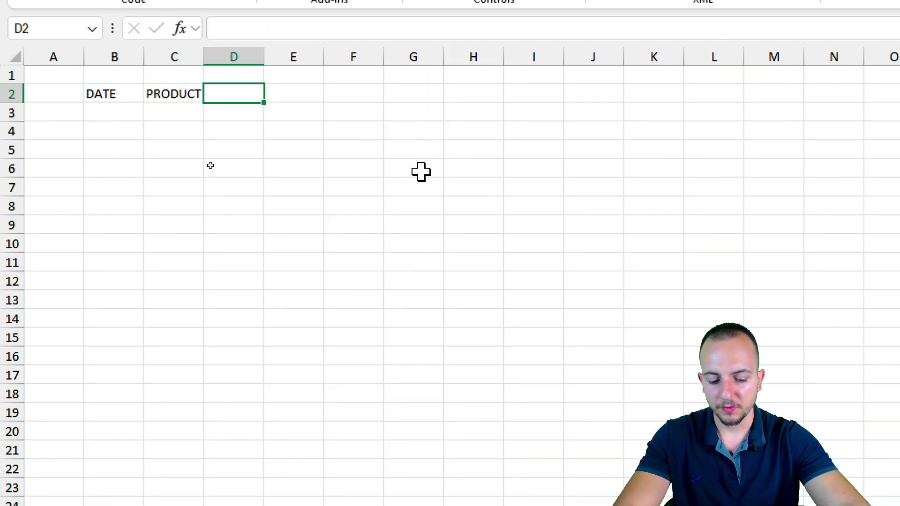
{"action": "type", "text": "="}
{"action": "left_click", "coordinate": [143, 467]}
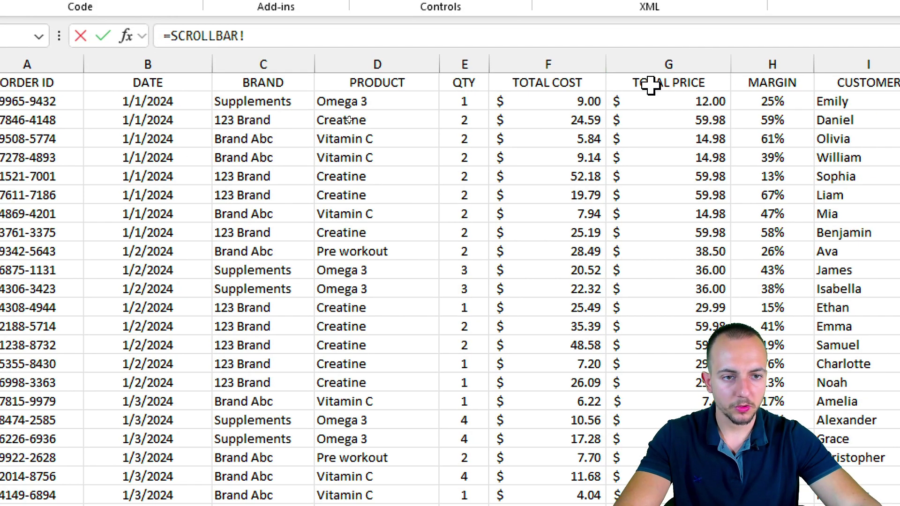
{"action": "left_click", "coordinate": [654, 75]}
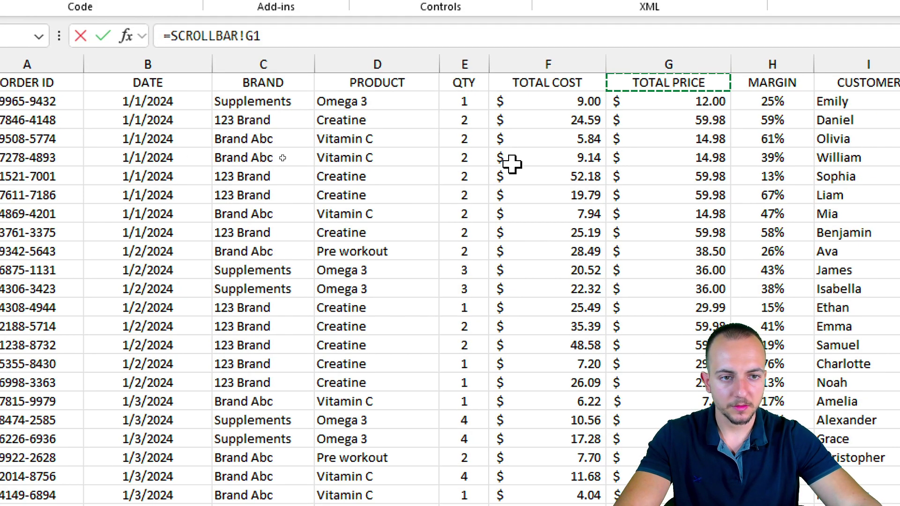
{"action": "key", "text": "Return"}
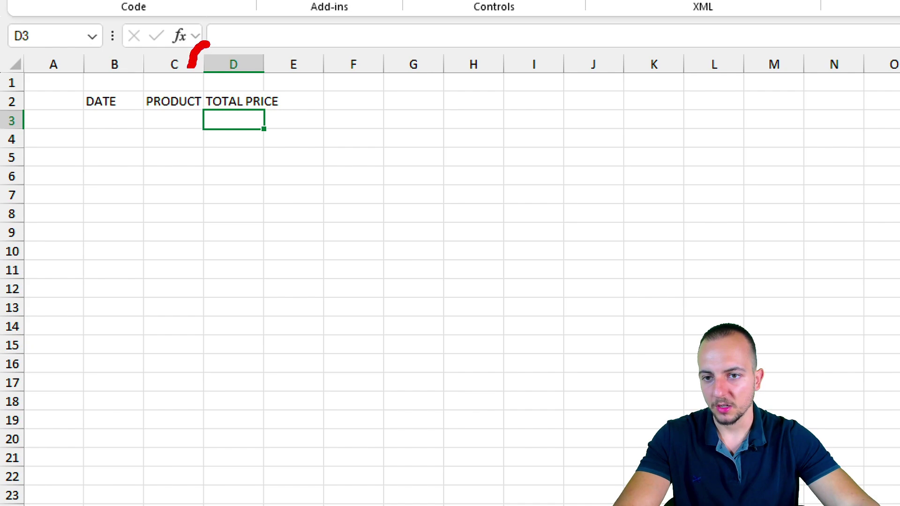
Widen the PRODUCT (C) and DATE (B) columns, then select cell B3
{"action": "left_click_drag", "start_coordinate": [208, 45], "coordinate": [206, 68]}
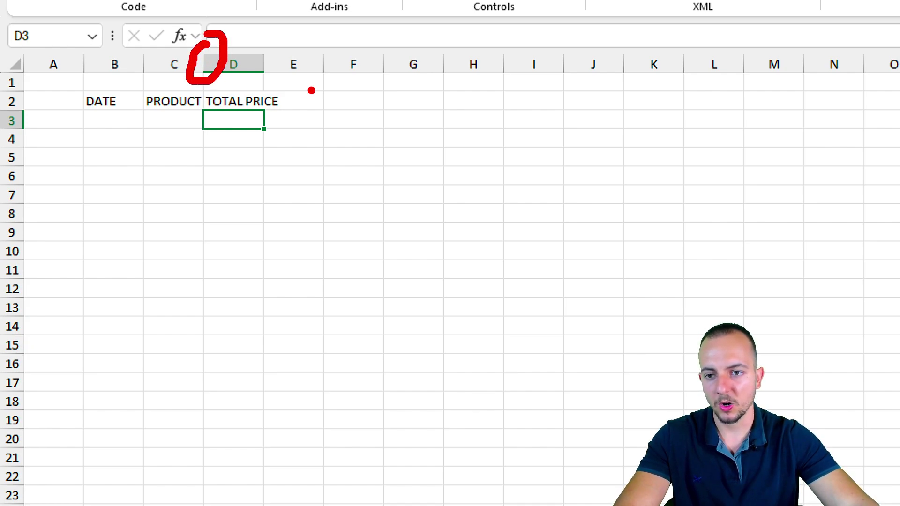
{"action": "mouse_move", "coordinate": [308, 84]}
{"action": "left_mouse_down"}
{"action": "mouse_move", "coordinate": [215, 89]}
{"action": "mouse_move", "coordinate": [201, 64]}
{"action": "mouse_move", "coordinate": [289, 64]}
{"action": "left_mouse_up"}
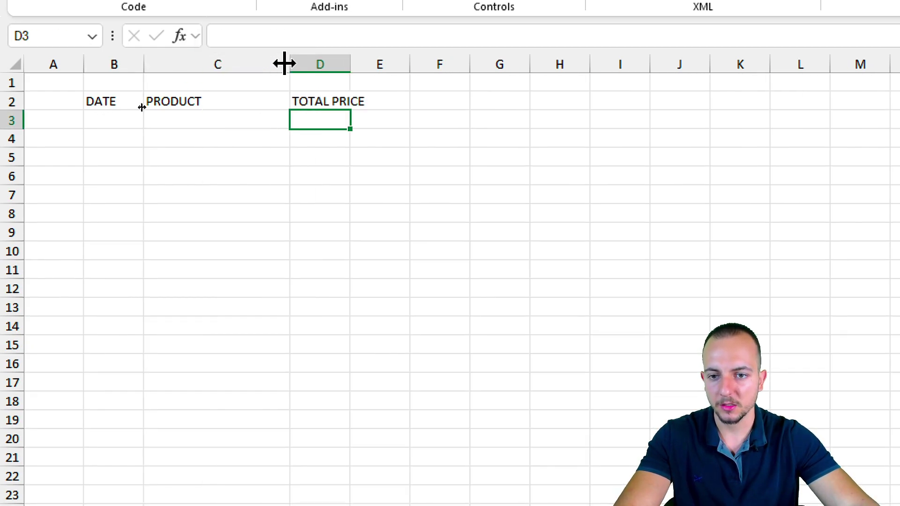
{"action": "left_click_drag", "start_coordinate": [350, 67], "coordinate": [406, 64]}
{"action": "left_click_drag", "start_coordinate": [140, 64], "coordinate": [191, 65]}
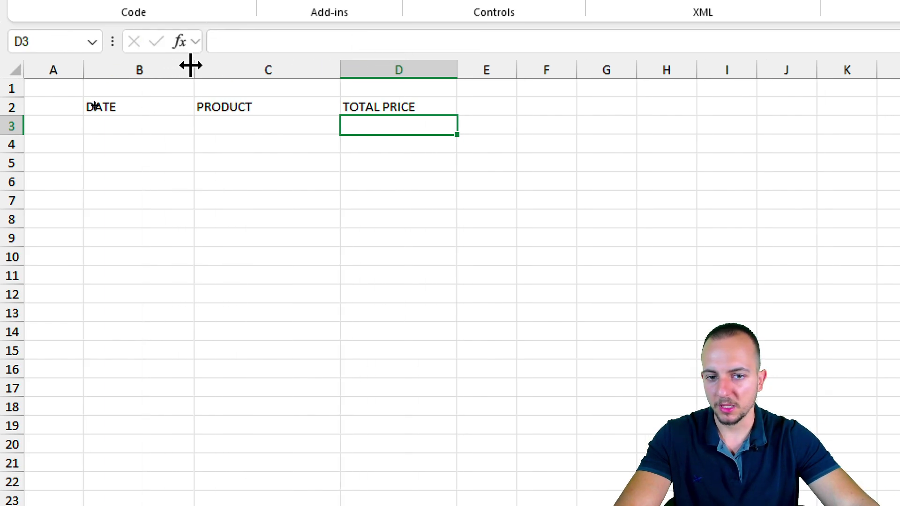
{"action": "left_click", "coordinate": [140, 126]}
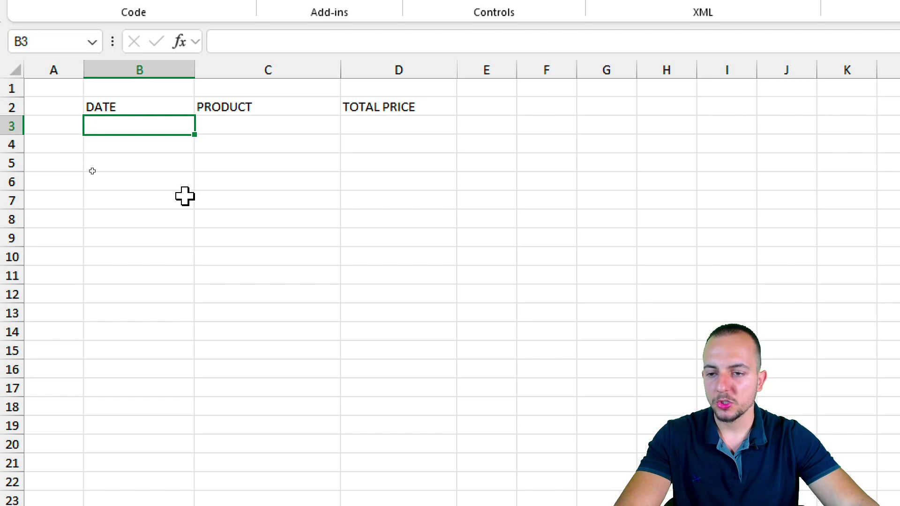
{"action": "scroll", "coordinate": [168, 196], "scroll_direction": "up", "scroll_amount": 3}
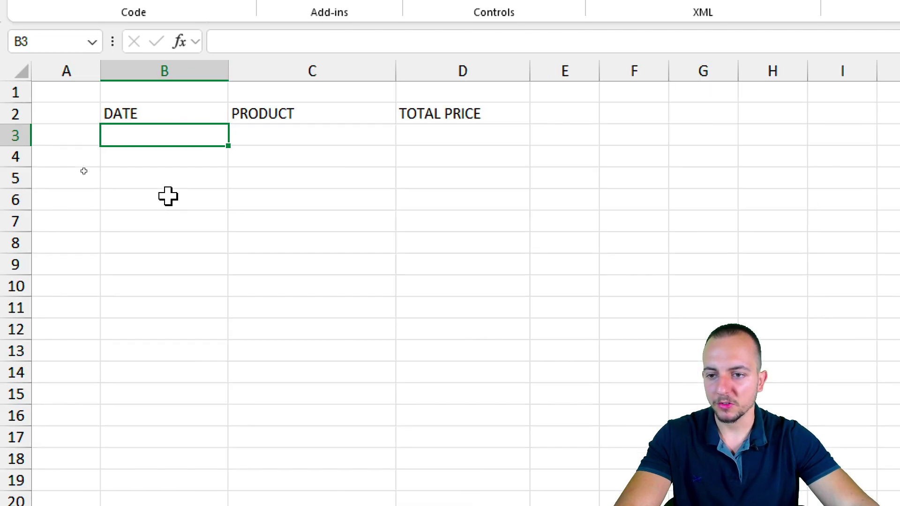
{"action": "left_click", "coordinate": [221, 119]}
{"action": "key", "text": "shift+Down"}
{"action": "key", "text": "shift+Down"}
{"action": "key", "text": "shift+Down"}
{"action": "left_click", "coordinate": [220, 147]}
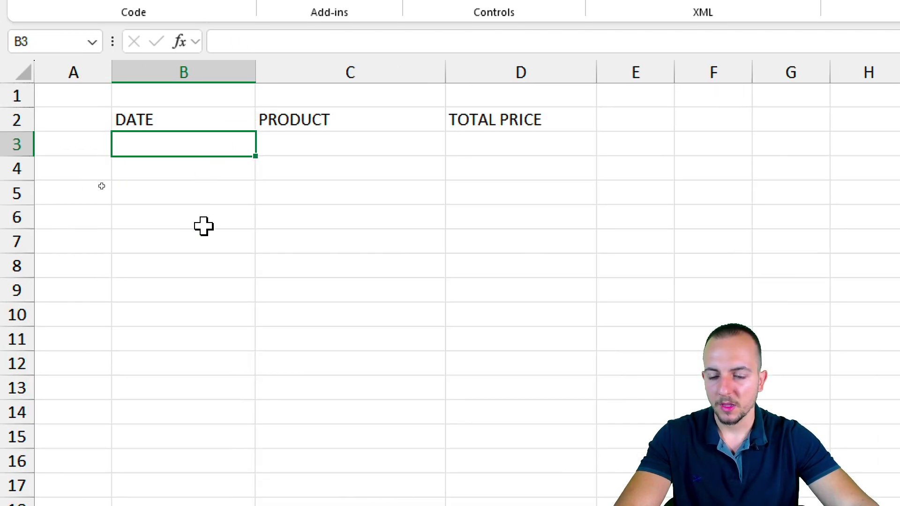
Enter =INDEX(SCROLLBAR!B:B,2) in B3, returning the serial 45292.12887
{"action": "type", "text": "=INDEX("}
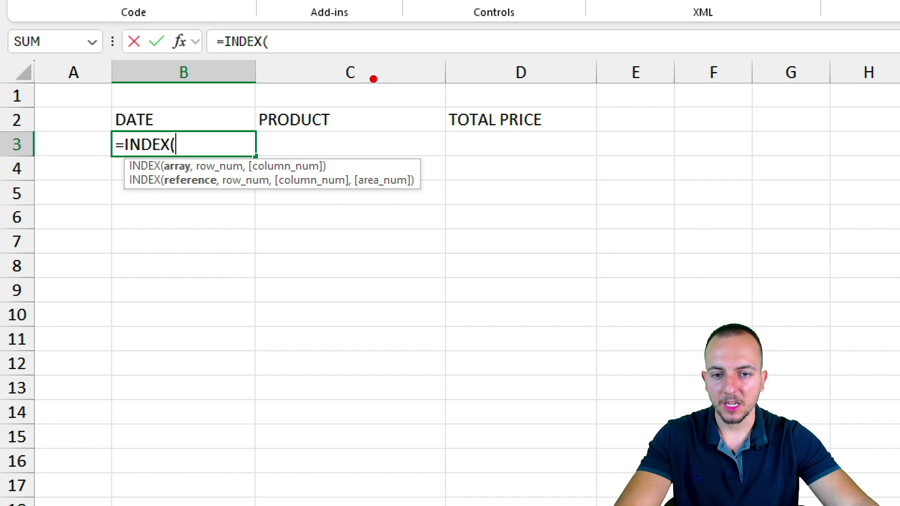
{"action": "mouse_move", "coordinate": [373, 78]}
{"action": "left_mouse_down"}
{"action": "mouse_move", "coordinate": [436, 336]}
{"action": "mouse_move", "coordinate": [447, 470]}
{"action": "left_mouse_up"}
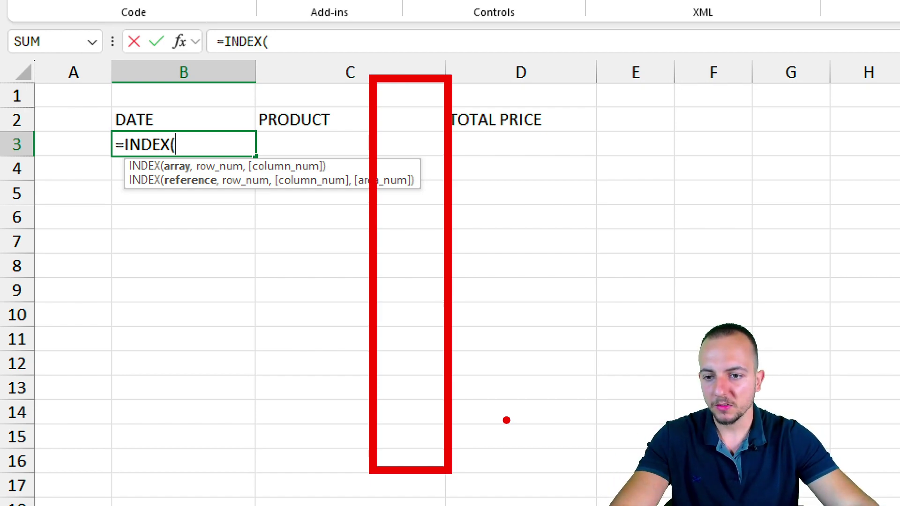
{"action": "left_click", "coordinate": [177, 478]}
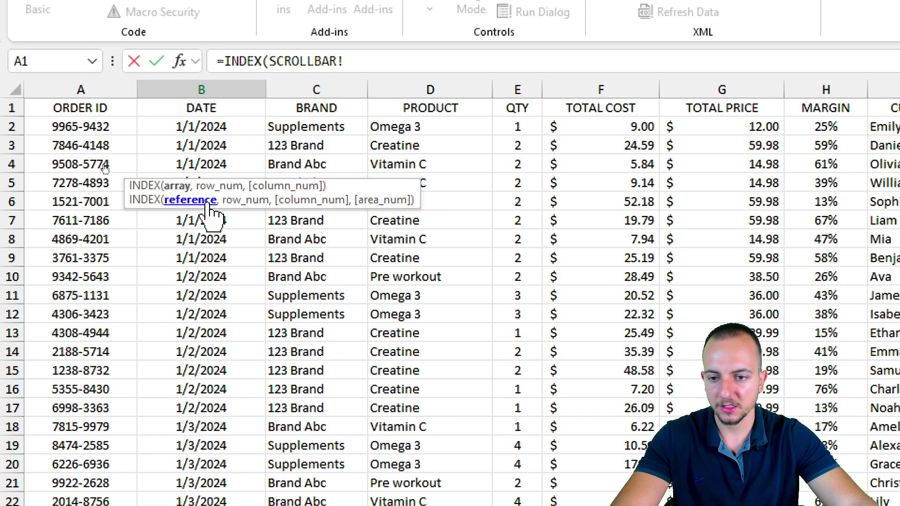
{"action": "left_click_drag", "start_coordinate": [217, 207], "coordinate": [441, 112]}
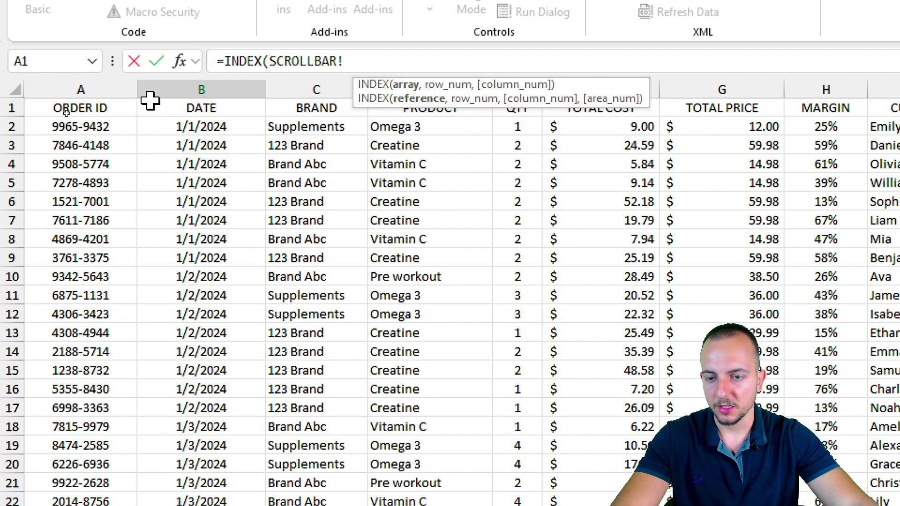
{"action": "left_click", "coordinate": [221, 85]}
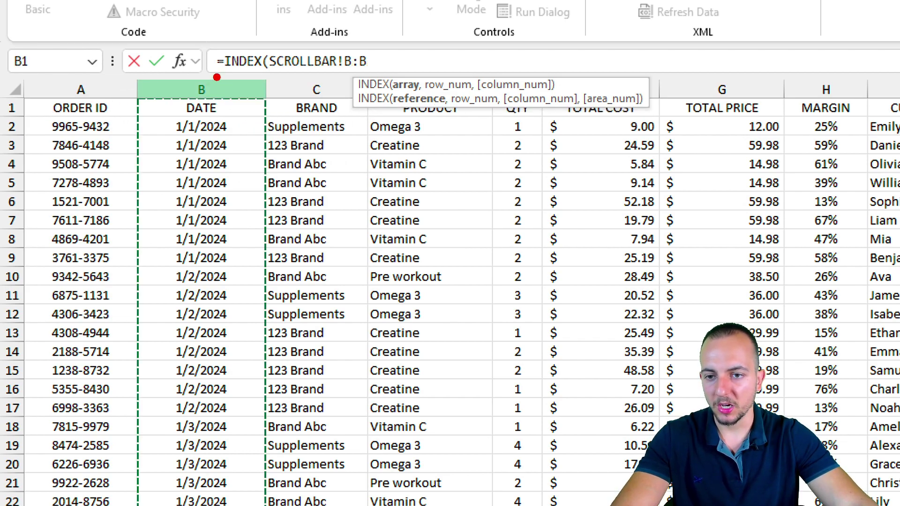
{"action": "mouse_move", "coordinate": [217, 77]}
{"action": "left_mouse_down"}
{"action": "mouse_move", "coordinate": [187, 100]}
{"action": "mouse_move", "coordinate": [216, 75]}
{"action": "mouse_move", "coordinate": [274, 188]}
{"action": "left_mouse_up"}
{"action": "key", "text": "Escape"}
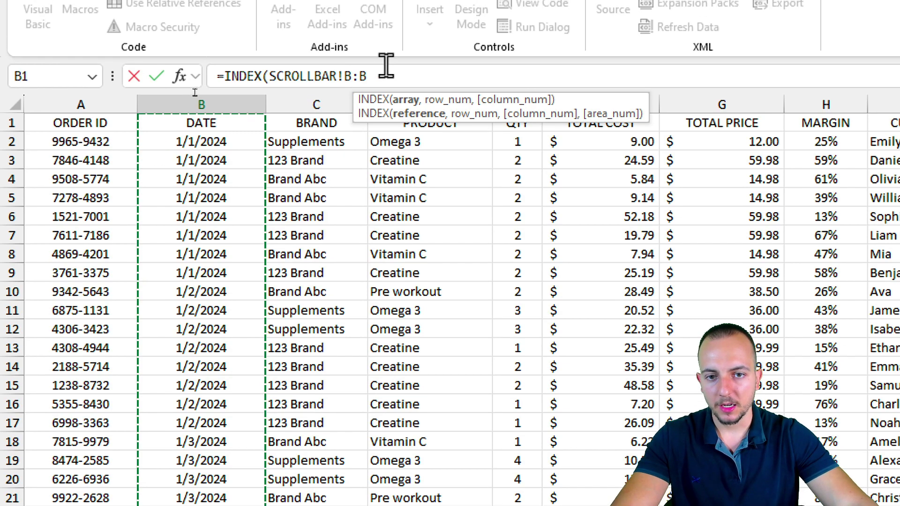
{"action": "left_click", "coordinate": [373, 59]}
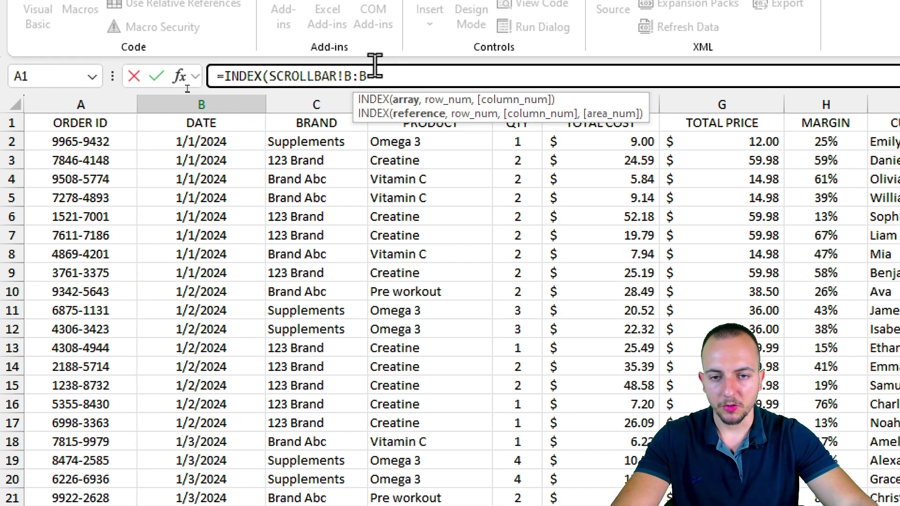
{"action": "type", "text": ","}
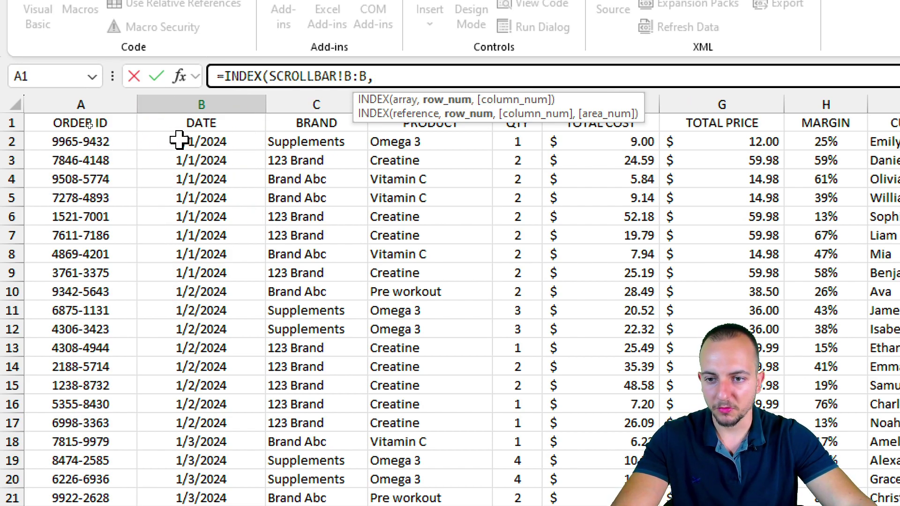
{"action": "type", "text": "2"}
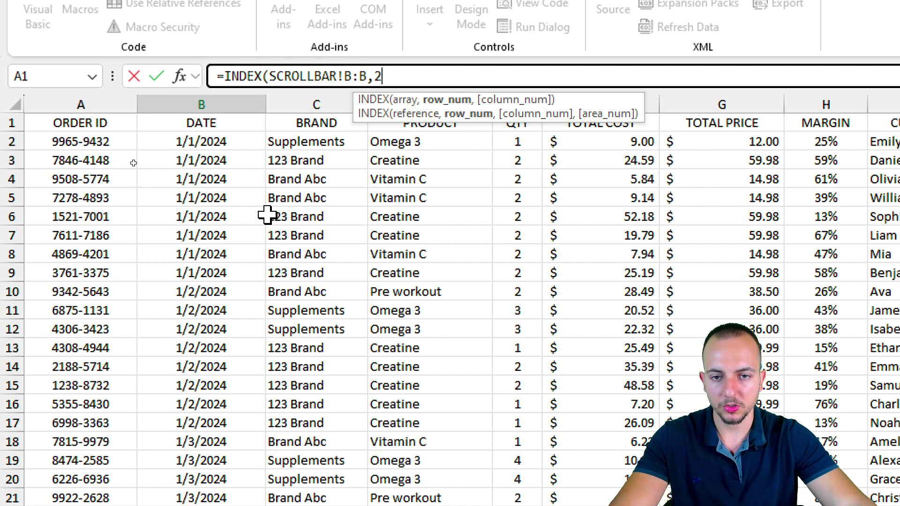
{"action": "key", "text": "Return"}
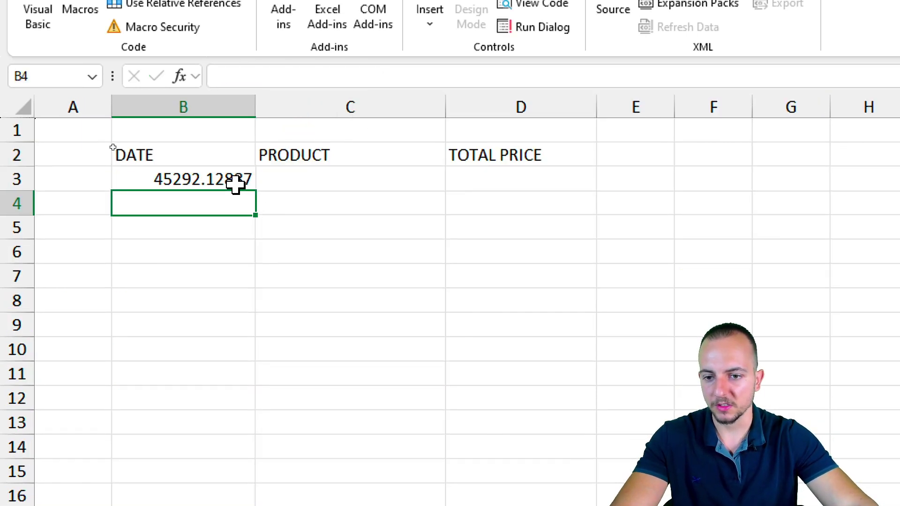
{"action": "left_click", "coordinate": [211, 183]}
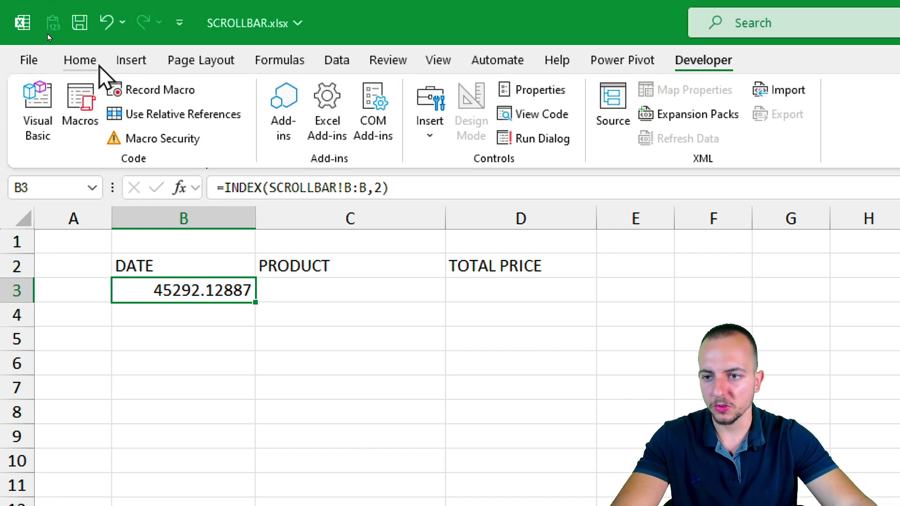
Format B3 with the Short Date number format
{"action": "left_click", "coordinate": [91, 61]}
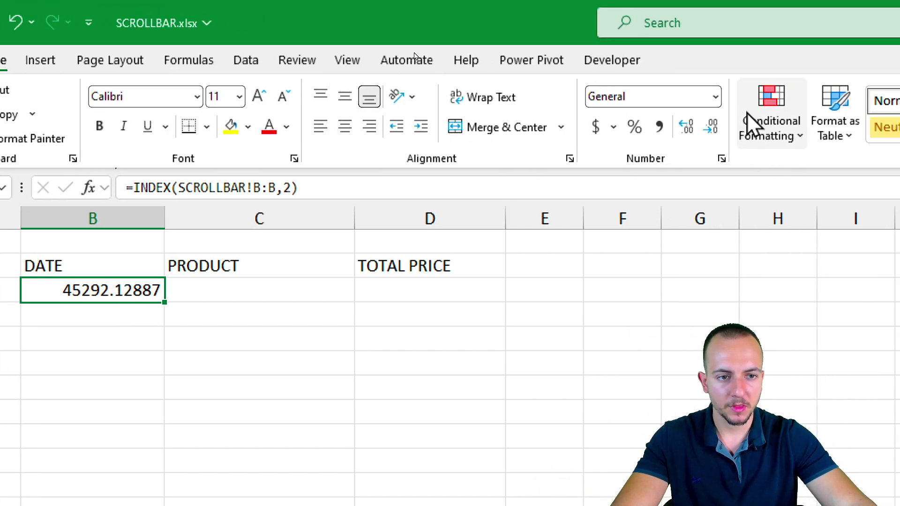
{"action": "left_click", "coordinate": [806, 96]}
{"action": "left_click", "coordinate": [651, 312]}
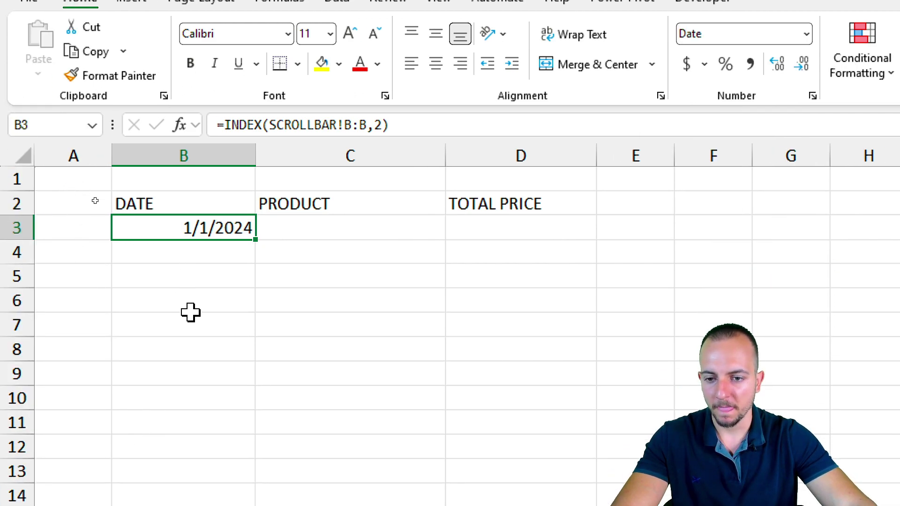
Change the row argument in B3's INDEX formula to 100, showing 1/14/2024
{"action": "double_click", "coordinate": [189, 222]}
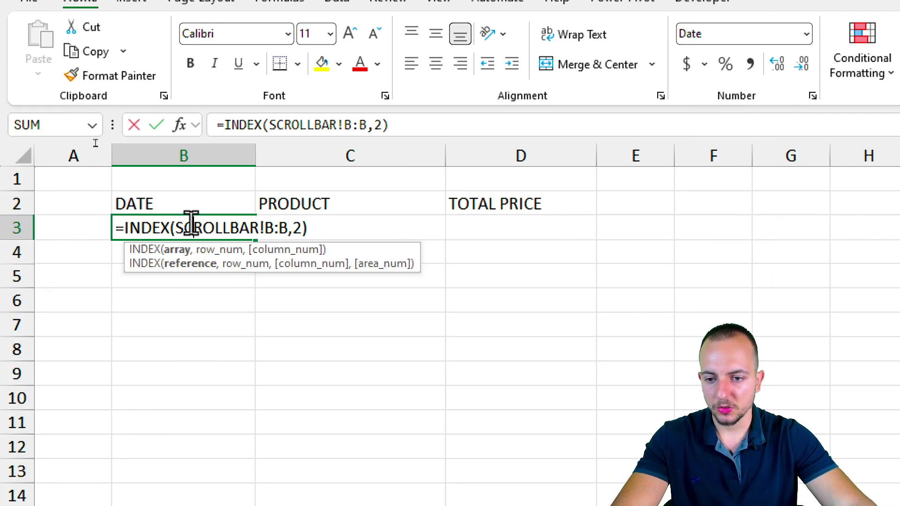
{"action": "key", "text": "Escape"}
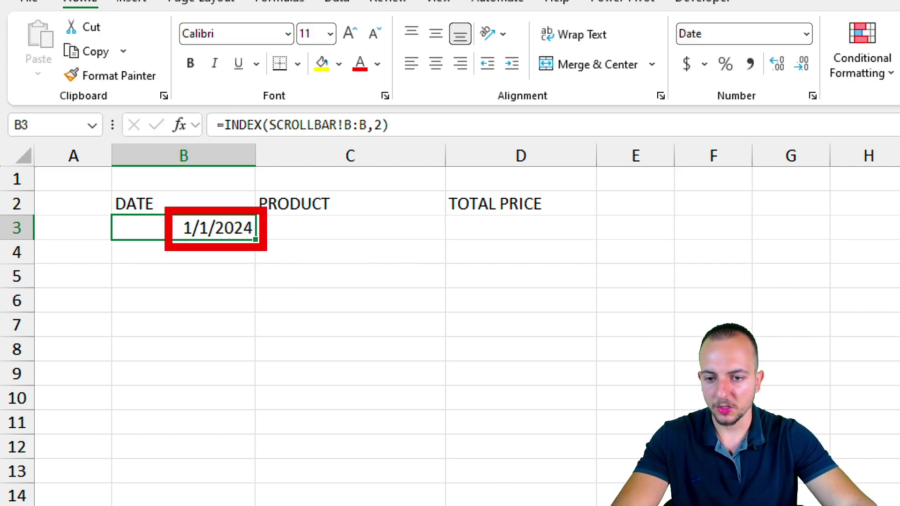
{"action": "double_click", "coordinate": [237, 225]}
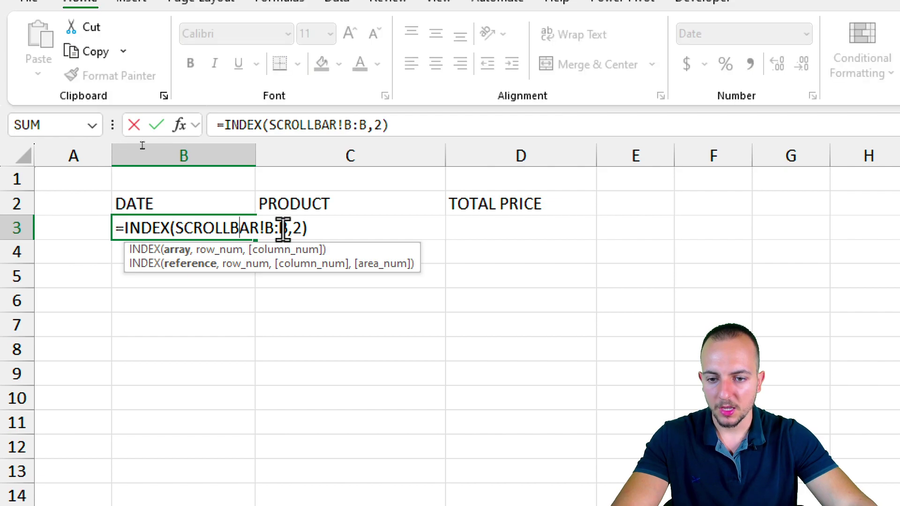
{"action": "left_click_drag", "start_coordinate": [294, 228], "coordinate": [301, 227]}
{"action": "type", "text": "100"}
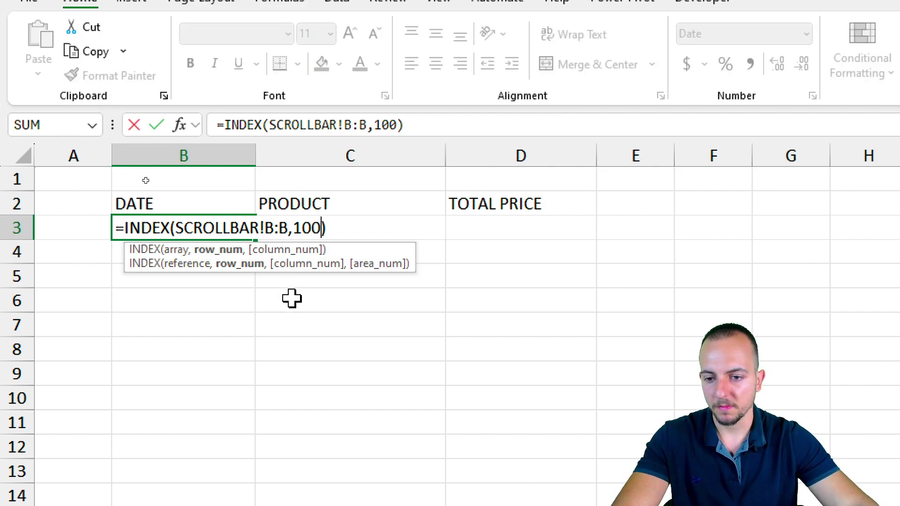
{"action": "key", "text": "Return"}
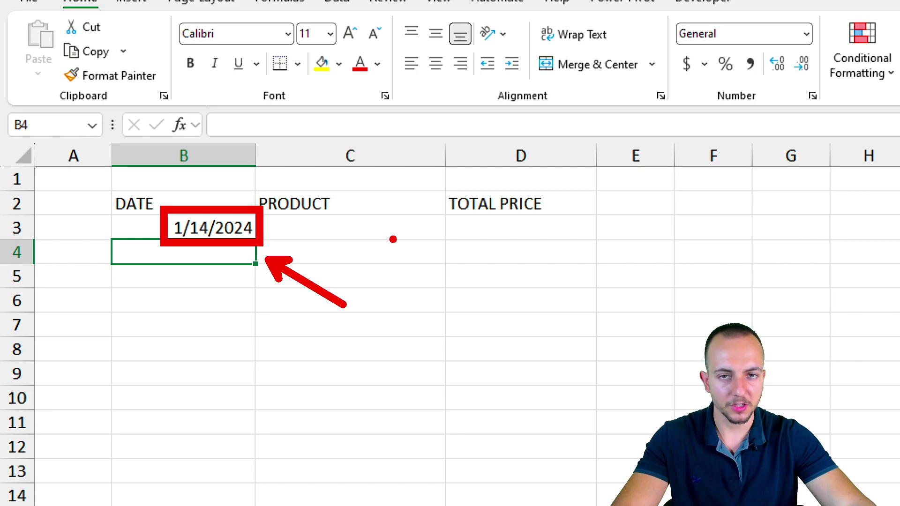
{"action": "left_click", "coordinate": [235, 224]}
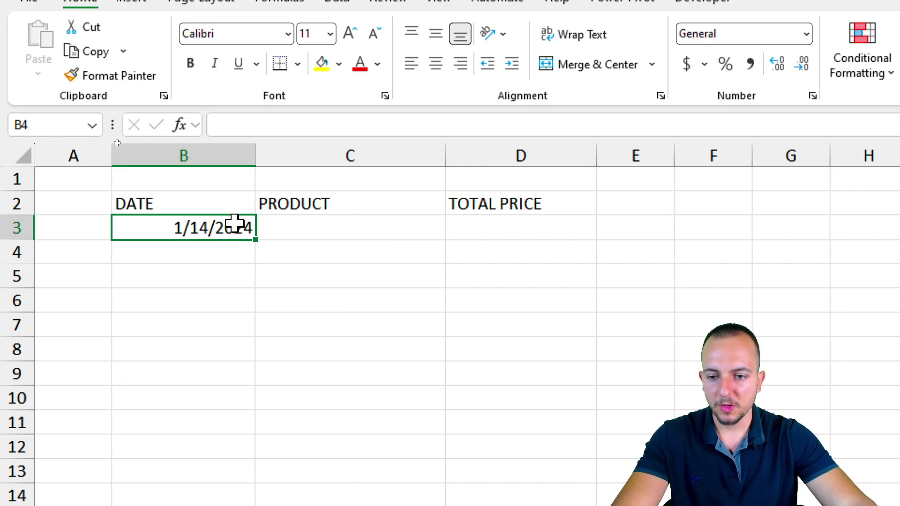
{"action": "double_click", "coordinate": [235, 225]}
{"action": "double_click", "coordinate": [300, 229]}
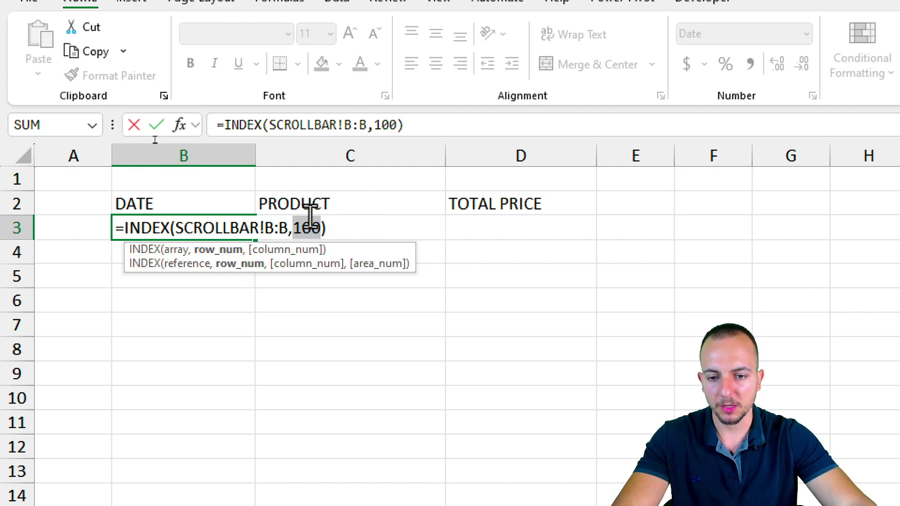
{"action": "key", "text": "Escape"}
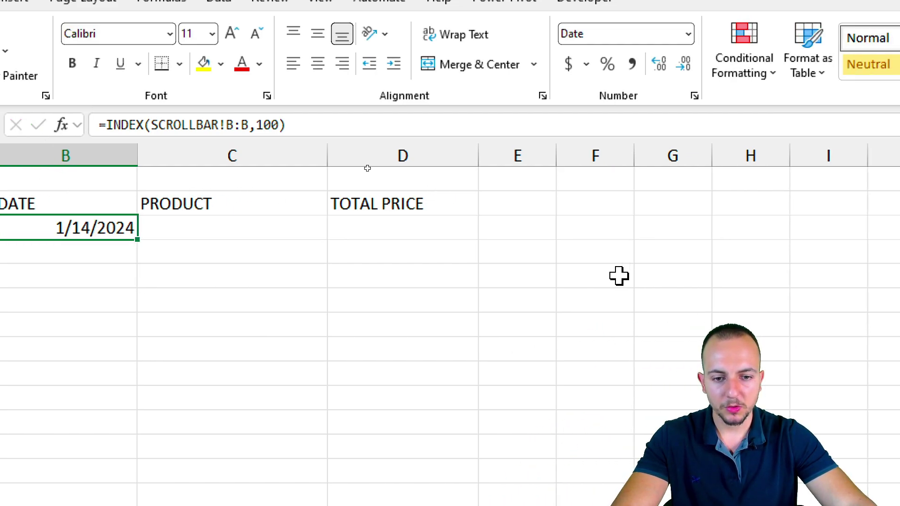
{"action": "left_click", "coordinate": [525, 229]}
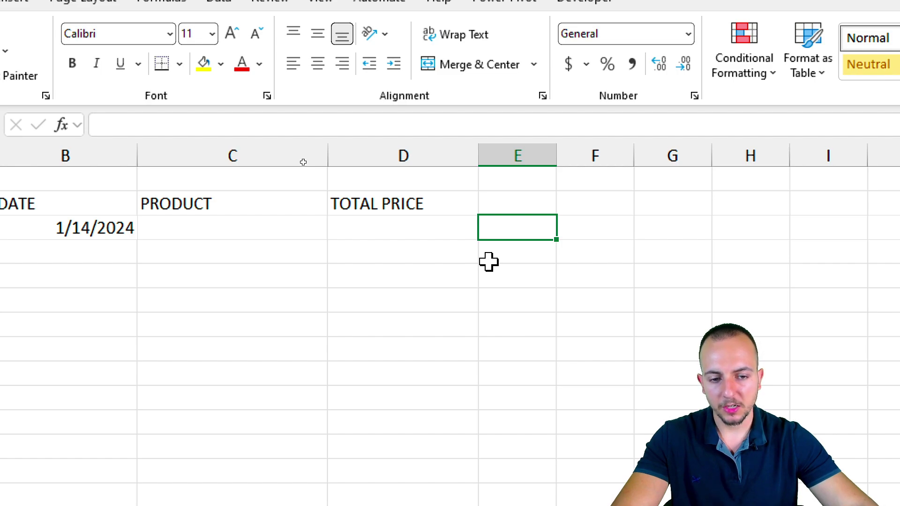
{"action": "type", "text": "2"}
{"action": "key", "text": "Return"}
{"action": "left_click", "coordinate": [516, 223]}
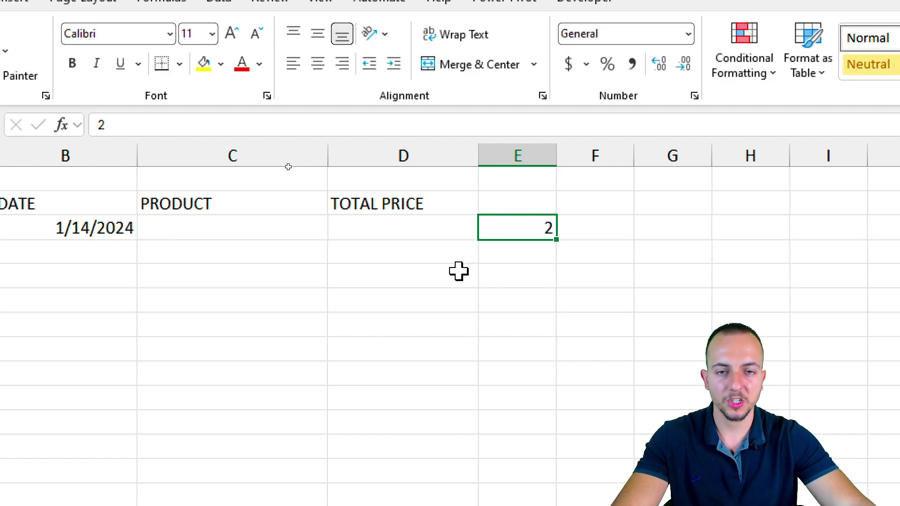
{"action": "double_click", "coordinate": [49, 227]}
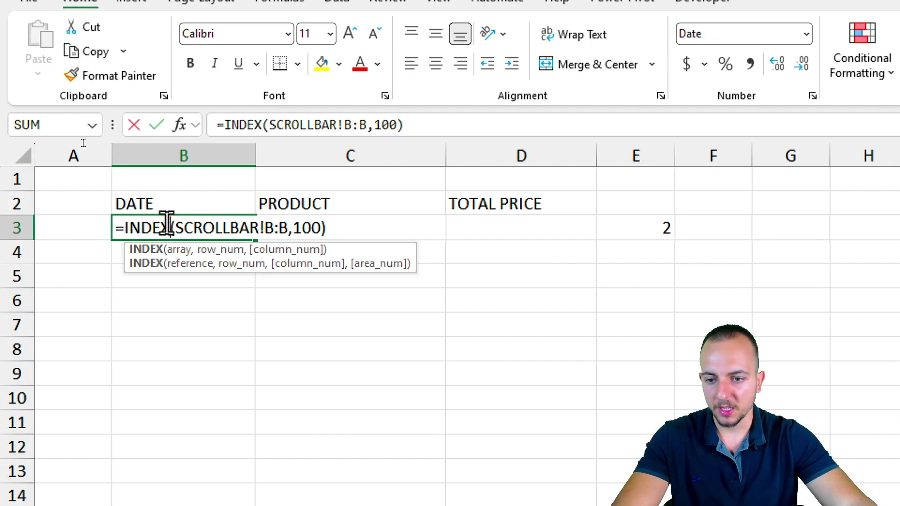
{"action": "double_click", "coordinate": [300, 225]}
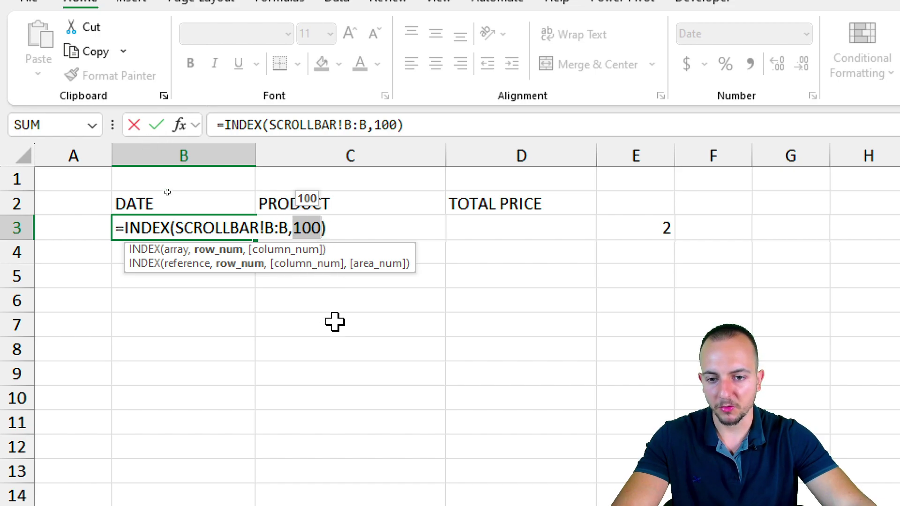
{"action": "key", "text": "BackSpace"}
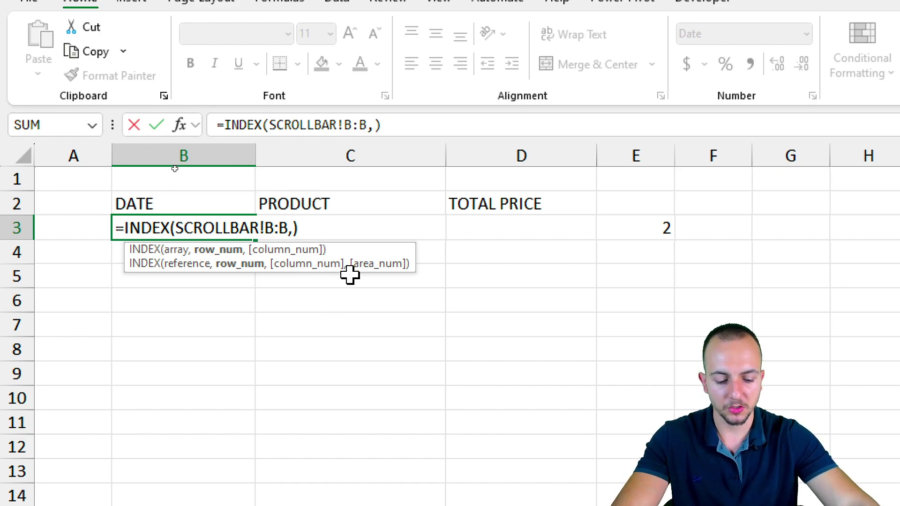
{"action": "left_click", "coordinate": [612, 227]}
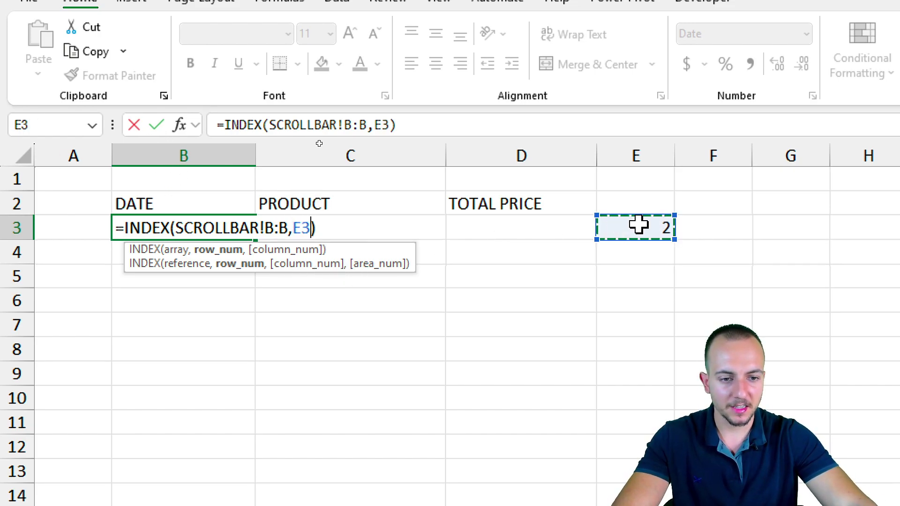
{"action": "key", "text": "Return"}
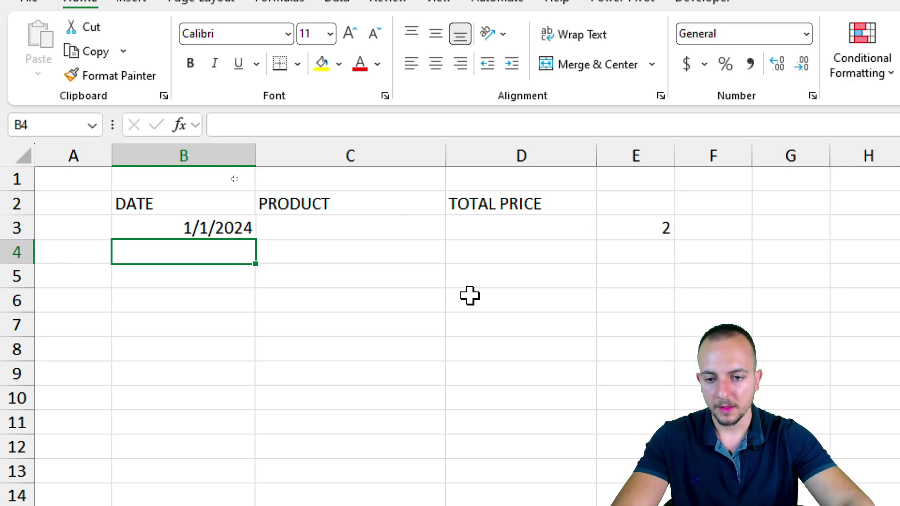
{"action": "left_click", "coordinate": [639, 227]}
{"action": "key", "text": "F2"}
{"action": "type", "text": "00"}
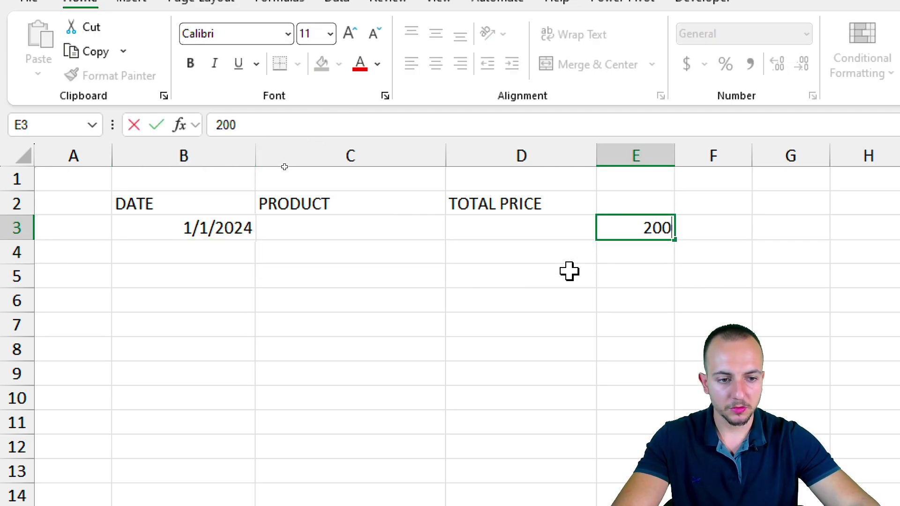
{"action": "key", "text": "Return"}
{"action": "mouse_move", "coordinate": [207, 209]}
{"action": "left_mouse_down"}
{"action": "mouse_move", "coordinate": [248, 203]}
{"action": "mouse_move", "coordinate": [204, 206]}
{"action": "left_mouse_up"}
{"action": "key", "text": "Escape"}
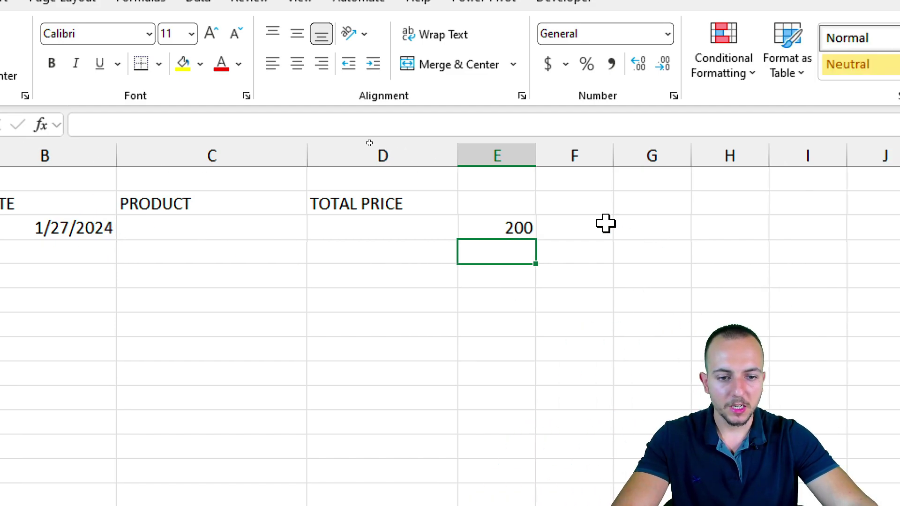
{"action": "mouse_move", "coordinate": [689, 210]}
{"action": "left_mouse_down"}
{"action": "mouse_move", "coordinate": [733, 325]}
{"action": "mouse_move", "coordinate": [735, 420]}
{"action": "left_mouse_up"}
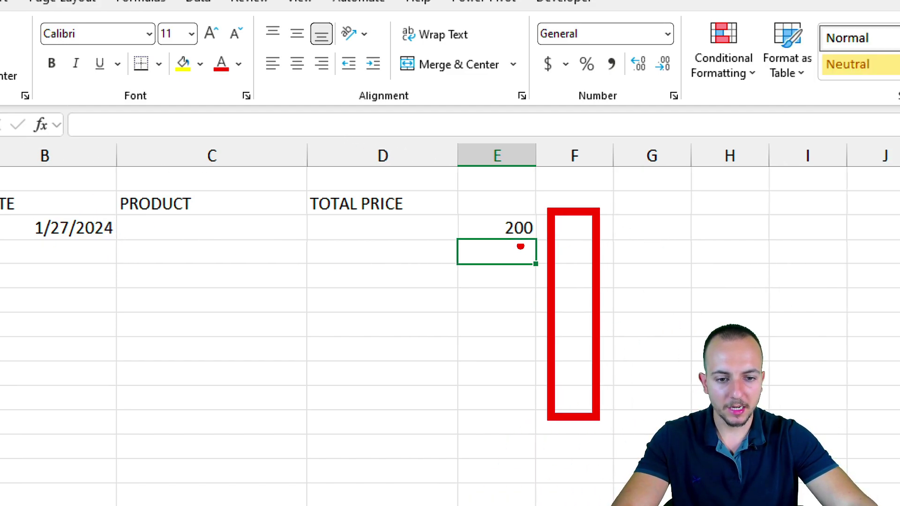
{"action": "mouse_move", "coordinate": [517, 196]}
{"action": "left_mouse_down"}
{"action": "mouse_move", "coordinate": [511, 245]}
{"action": "mouse_move", "coordinate": [515, 197]}
{"action": "left_mouse_up"}
{"action": "mouse_move", "coordinate": [500, 296]}
{"action": "left_mouse_down"}
{"action": "mouse_move", "coordinate": [500, 263]}
{"action": "mouse_move", "coordinate": [352, 336]}
{"action": "mouse_move", "coordinate": [146, 288]}
{"action": "left_mouse_up"}
{"action": "key", "text": "ctrl+z"}
{"action": "left_click_drag", "start_coordinate": [140, 239], "coordinate": [194, 256]}
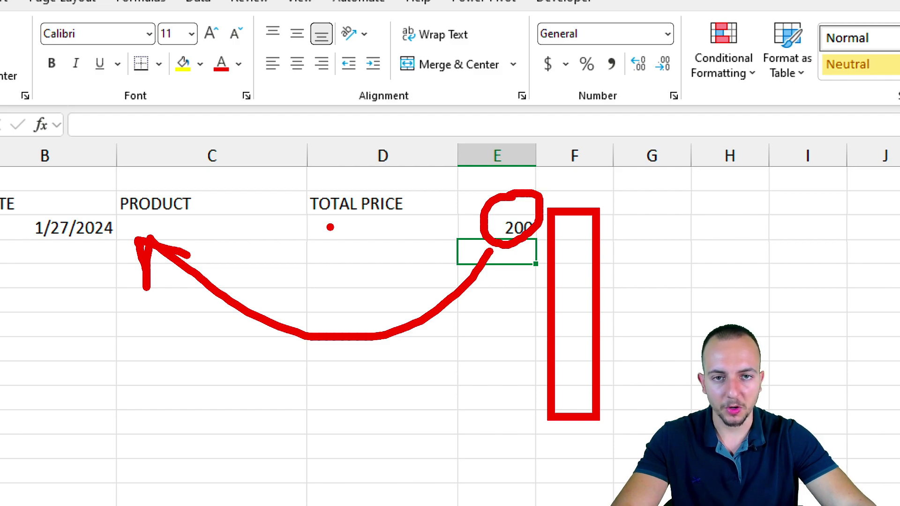
{"action": "key", "text": "Escape"}
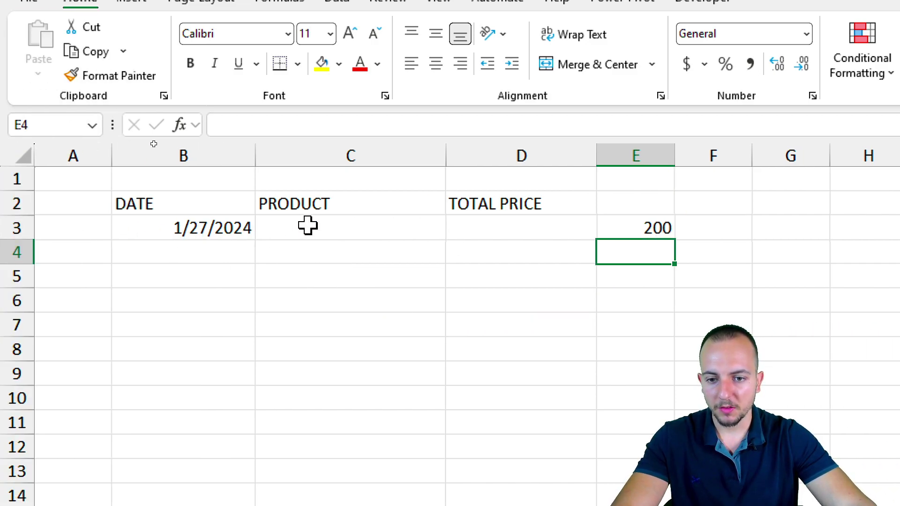
Enter =INDEX(SCROLLBAR!D:D,ANALYSES!E3) in C3 so it shows Omega 3
{"action": "left_click", "coordinate": [208, 204]}
{"action": "left_click_drag", "start_coordinate": [347, 204], "coordinate": [335, 300]}
{"action": "left_click", "coordinate": [349, 225]}
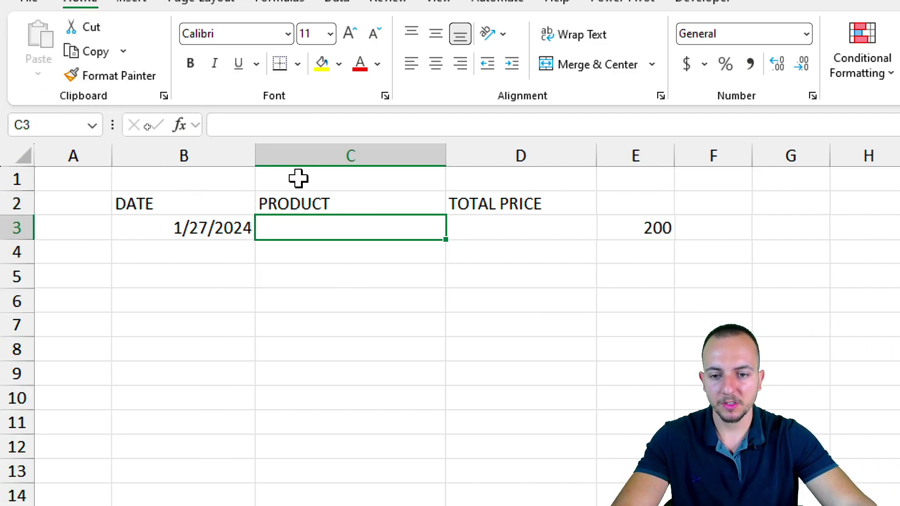
{"action": "type", "text": "=INDE"}
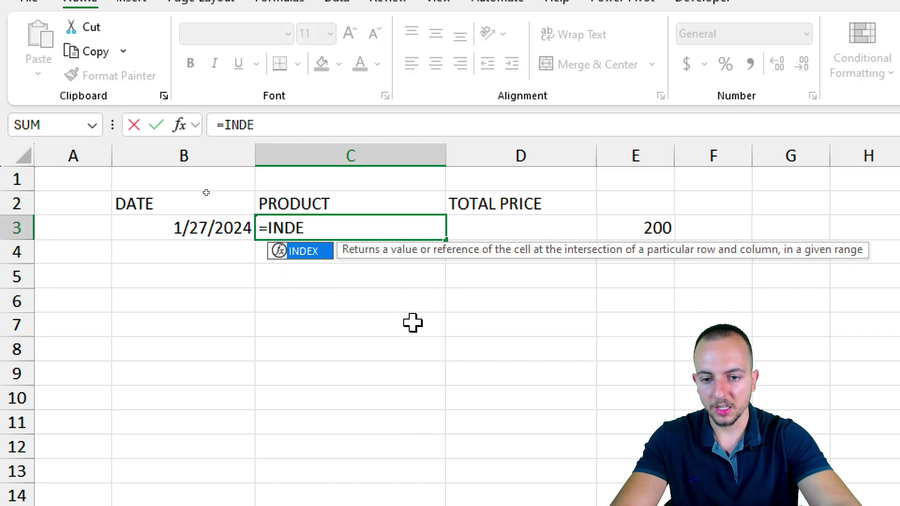
{"action": "double_click", "coordinate": [319, 251]}
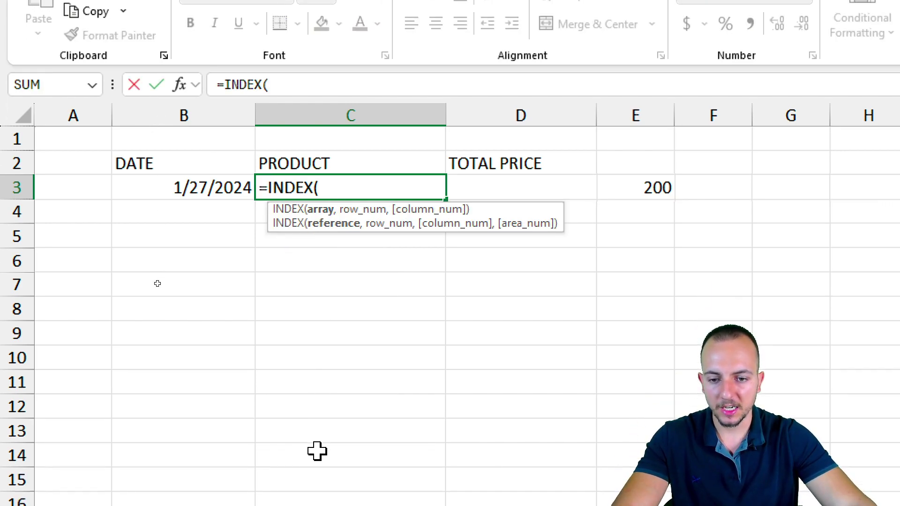
{"action": "left_click", "coordinate": [177, 476]}
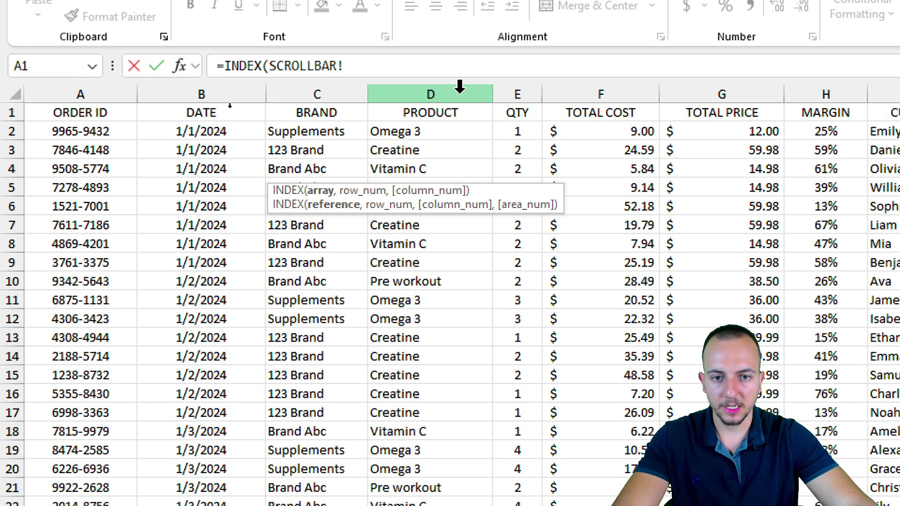
{"action": "left_click", "coordinate": [459, 89]}
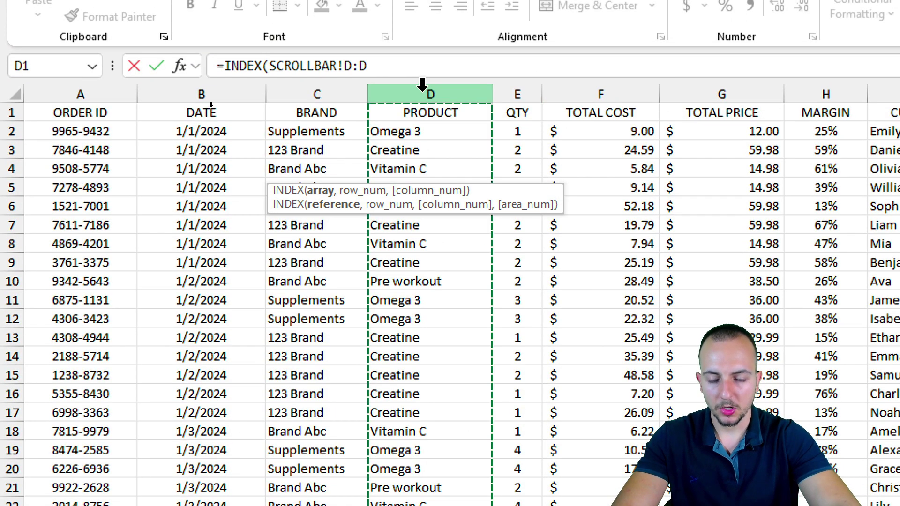
{"action": "type", "text": ","}
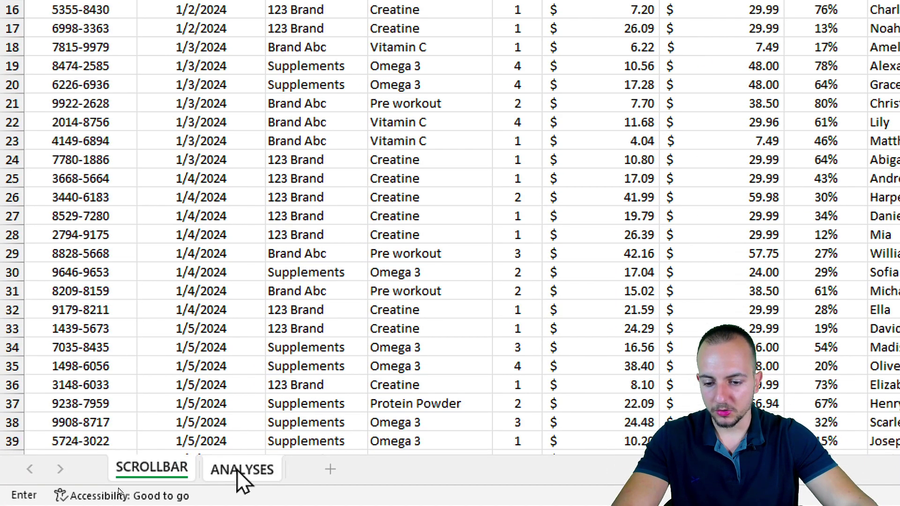
{"action": "left_click", "coordinate": [239, 470]}
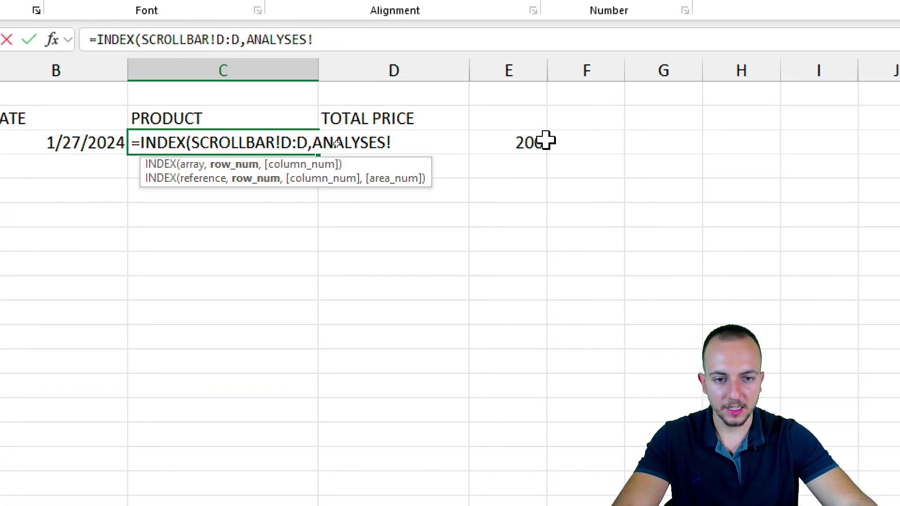
{"action": "left_click", "coordinate": [546, 140]}
{"action": "type", "text": ")"}
{"action": "key", "text": "Return"}
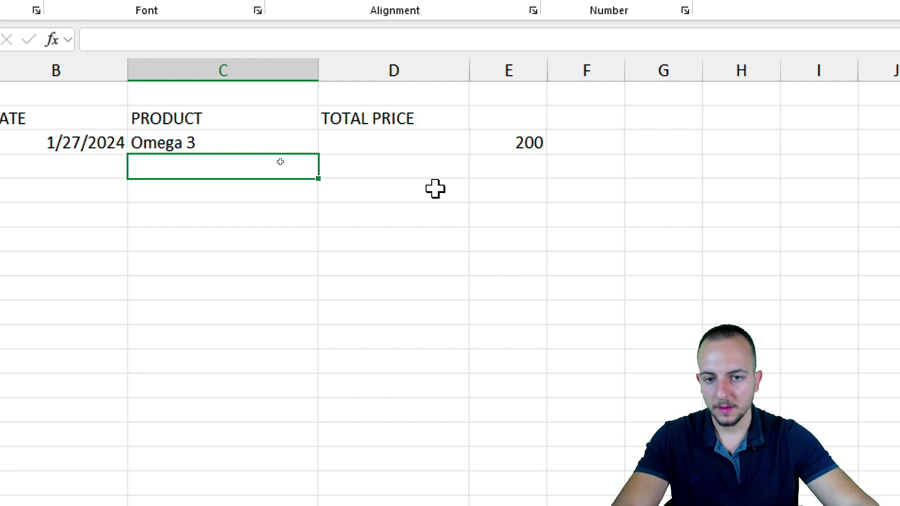
{"action": "left_click", "coordinate": [407, 147]}
Enter an INDEX formula in D3 on SCROLLBAR column G indexed by E3, returning 24
{"action": "type", "text": "=INDEX("}
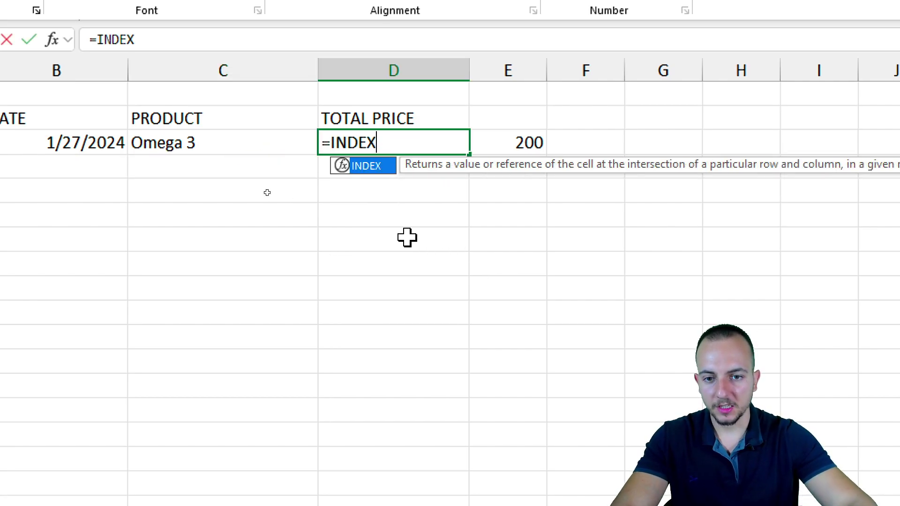
{"action": "left_click", "coordinate": [119, 467]}
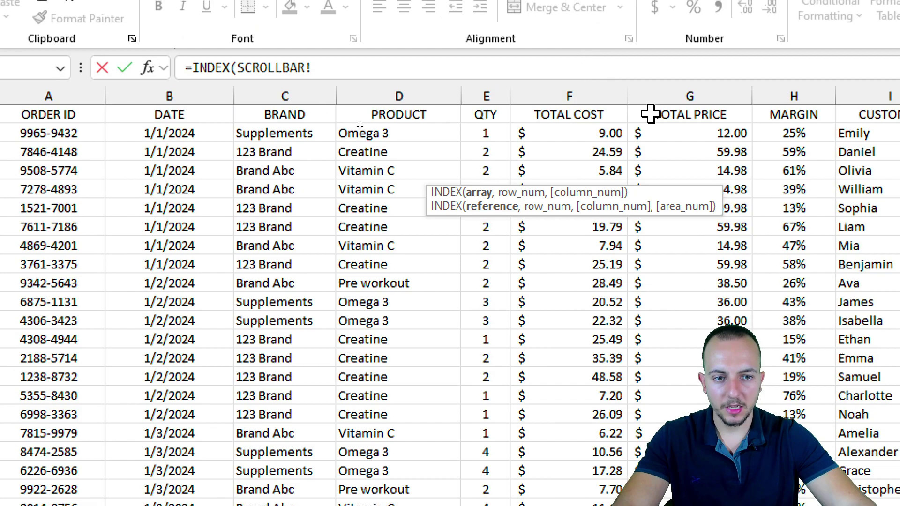
{"action": "left_click", "coordinate": [724, 91]}
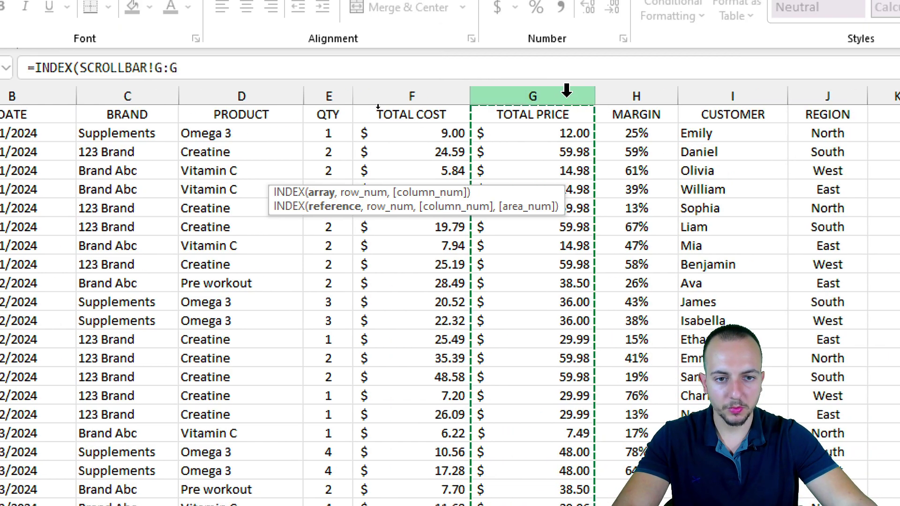
{"action": "type", "text": ","}
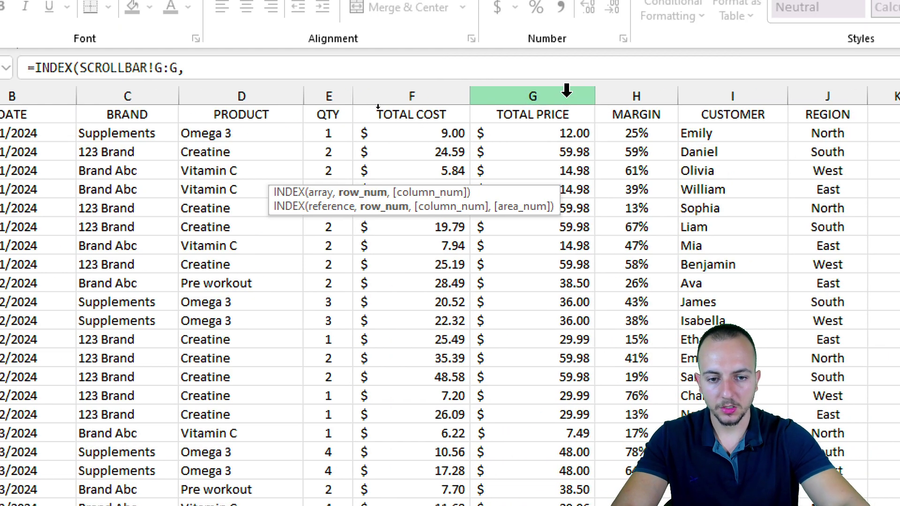
{"action": "key", "text": "ctrl+Page_Up"}
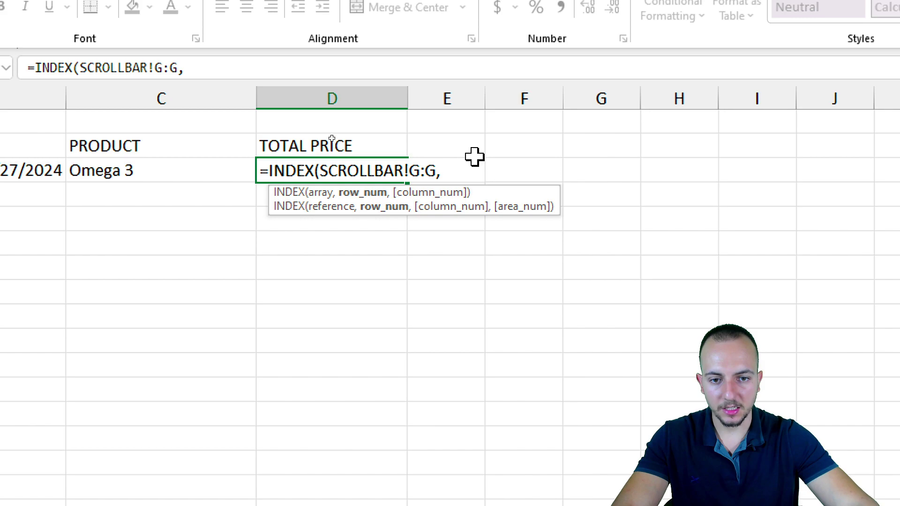
{"action": "key", "text": "ctrl+2"}
{"action": "mouse_move", "coordinate": [468, 161]}
{"action": "left_mouse_down"}
{"action": "mouse_move", "coordinate": [436, 195]}
{"action": "mouse_move", "coordinate": [468, 154]}
{"action": "left_mouse_up"}
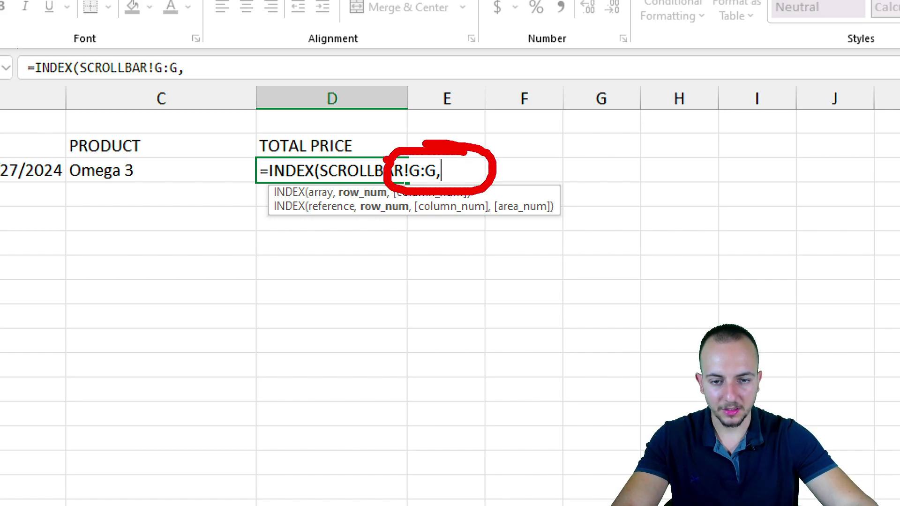
{"action": "key", "text": "Escape"}
{"action": "left_click", "coordinate": [355, 309]}
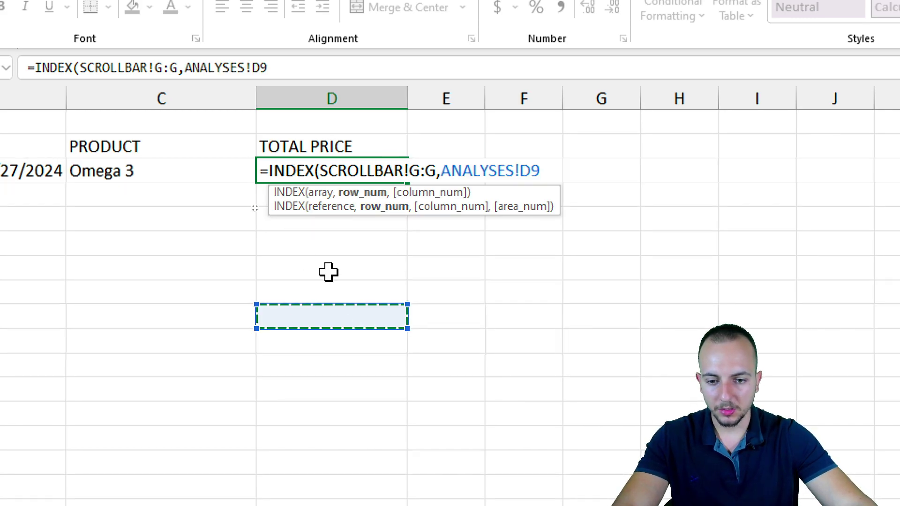
{"action": "left_click_drag", "start_coordinate": [342, 330], "coordinate": [452, 188]}
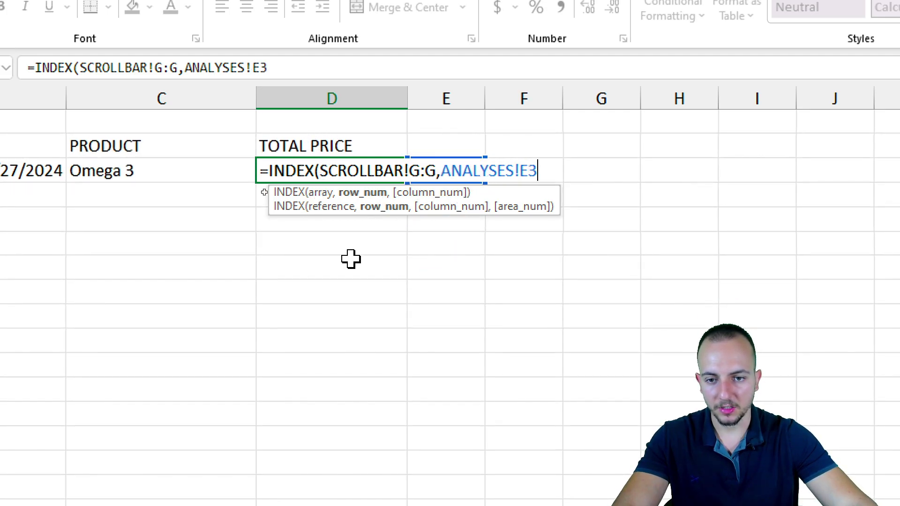
{"action": "key", "text": "Return"}
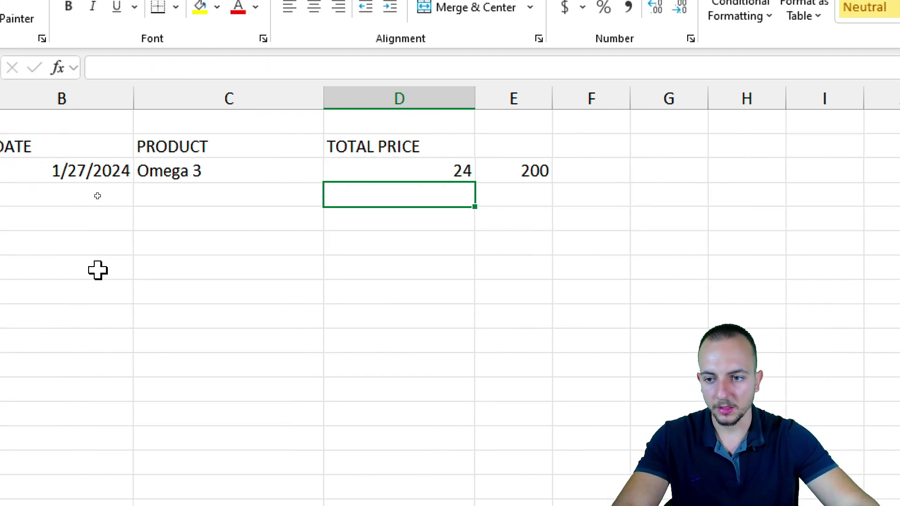
Enter row number 2, then 1, in E3 to test the lookup
{"action": "key", "text": "Up"}
{"action": "key", "text": "Right"}
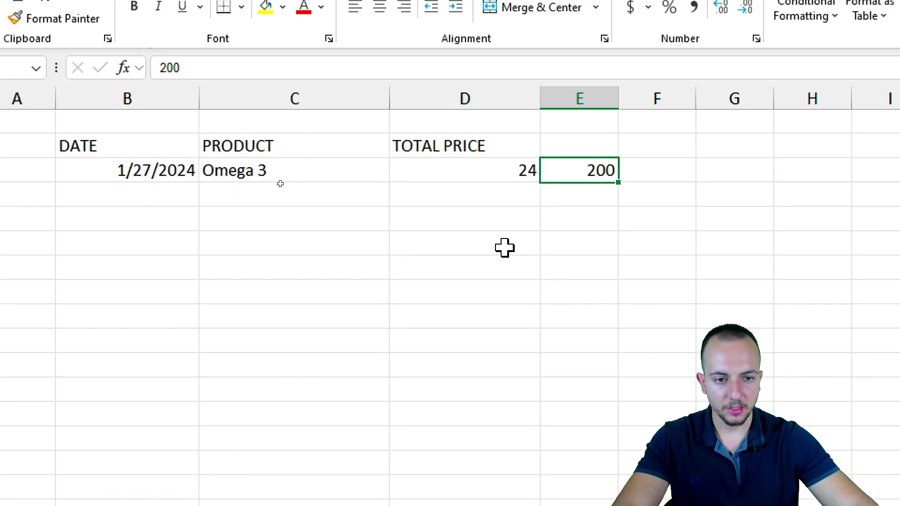
{"action": "type", "text": "2"}
{"action": "key", "text": "Return"}
{"action": "key", "text": "Up"}
{"action": "key", "text": "F2"}
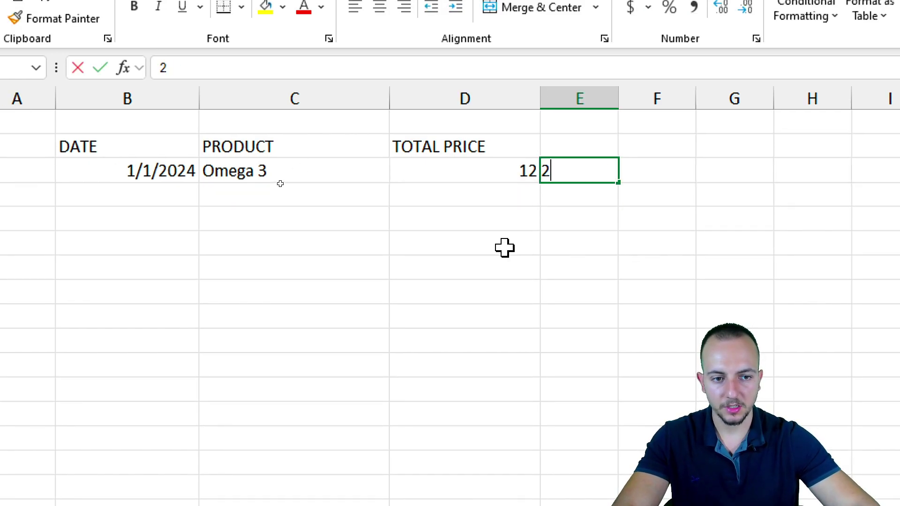
{"action": "key", "text": "BackSpace"}
{"action": "type", "text": "1"}
{"action": "key", "text": "Return"}
Step E3 through 3, 4, 5, 6 and finally 7 so row 3 shows Creatine
{"action": "key", "text": "Up"}
{"action": "type", "text": "3"}
{"action": "key", "text": "Return"}
{"action": "key", "text": "Up"}
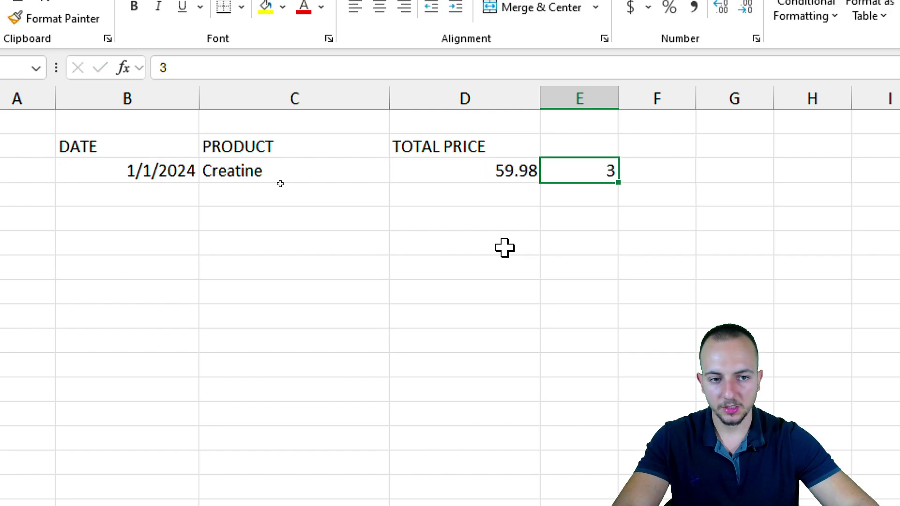
{"action": "type", "text": "4"}
{"action": "key", "text": "Return"}
{"action": "key", "text": "Up"}
{"action": "type", "text": "5"}
{"action": "key", "text": "Return"}
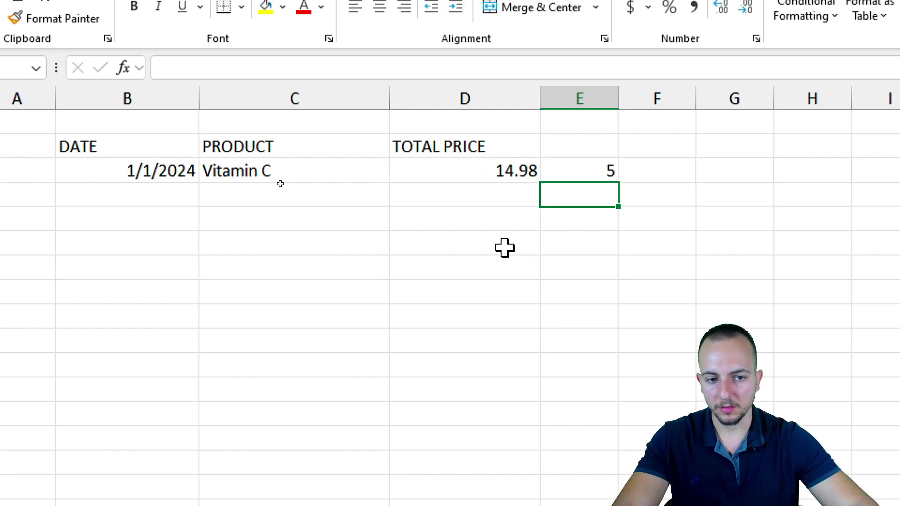
{"action": "key", "text": "Up"}
{"action": "type", "text": "6"}
{"action": "key", "text": "Return"}
{"action": "key", "text": "Up"}
{"action": "type", "text": "7"}
{"action": "key", "text": "Return"}
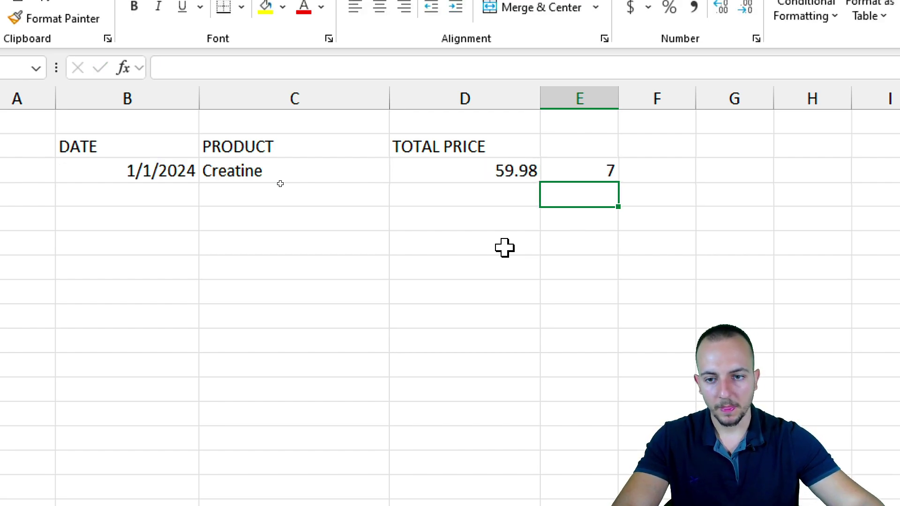
Apply Accounting ($) format to D3, showing $ 59.98
{"action": "left_click", "coordinate": [472, 171]}
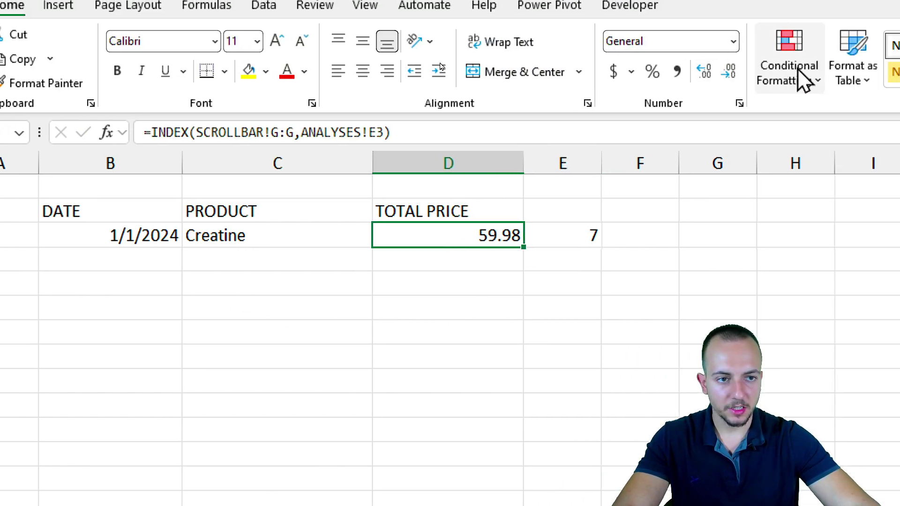
{"action": "left_click", "coordinate": [614, 72]}
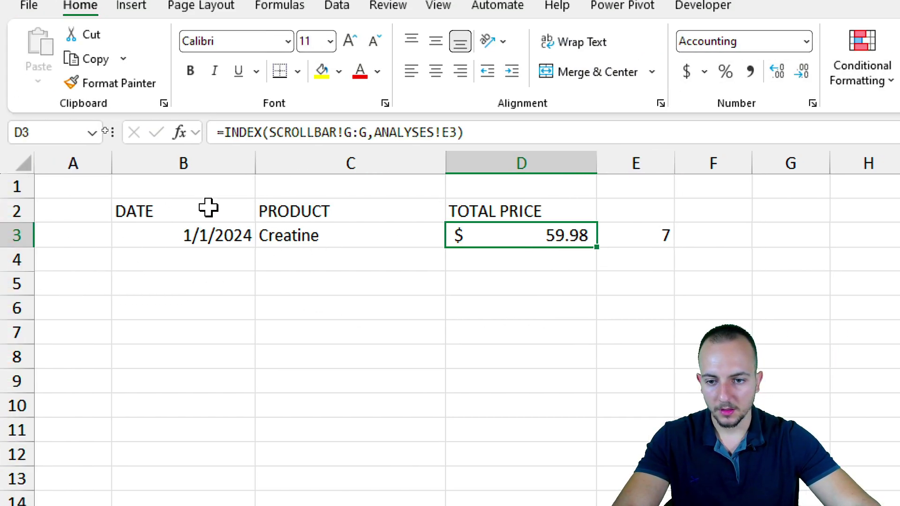
{"action": "left_click_drag", "start_coordinate": [208, 208], "coordinate": [520, 214]}
{"action": "left_click", "coordinate": [523, 236]}
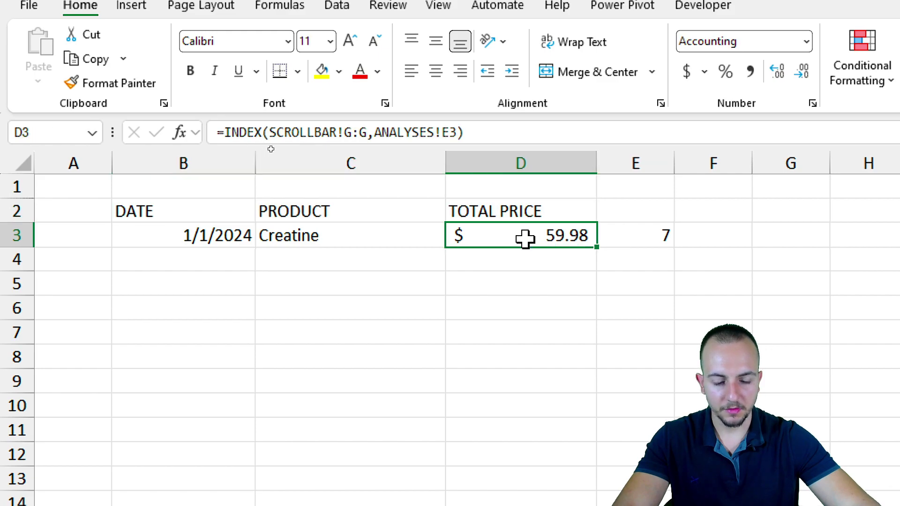
Choose the Scroll Bar form control from the Developer tab's Insert list
{"action": "left_click", "coordinate": [631, 236]}
{"action": "left_click", "coordinate": [620, 6]}
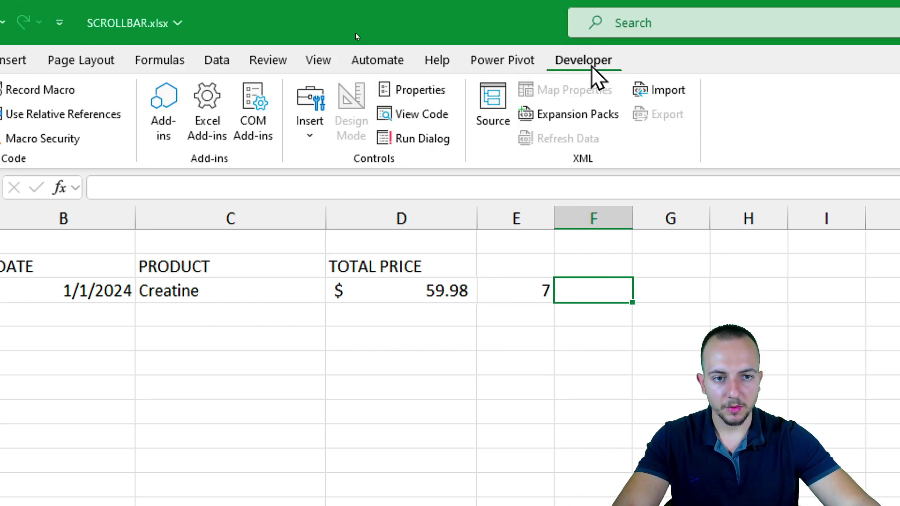
{"action": "left_click", "coordinate": [299, 141]}
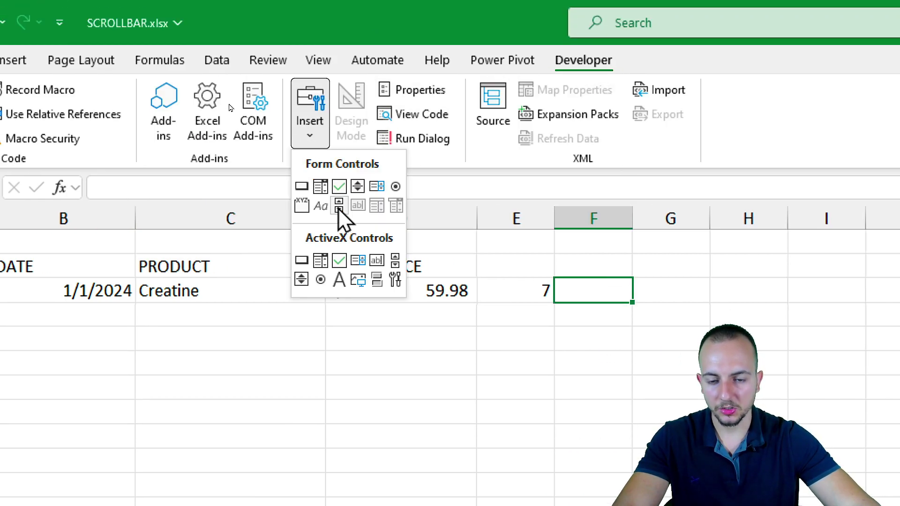
{"action": "left_click", "coordinate": [338, 206]}
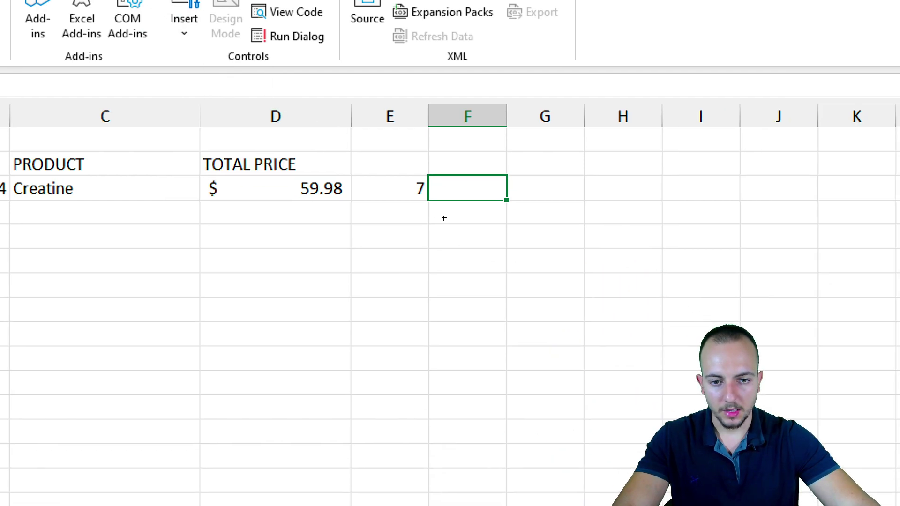
Draw the tall scroll bar down column F and align its top with row 3
{"action": "left_click_drag", "start_coordinate": [449, 180], "coordinate": [491, 505]}
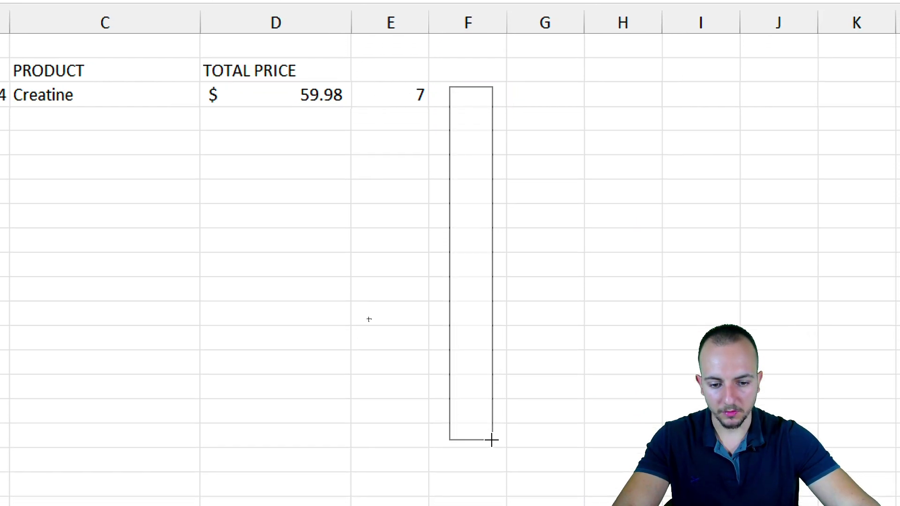
{"action": "left_click_drag", "start_coordinate": [491, 440], "coordinate": [490, 446]}
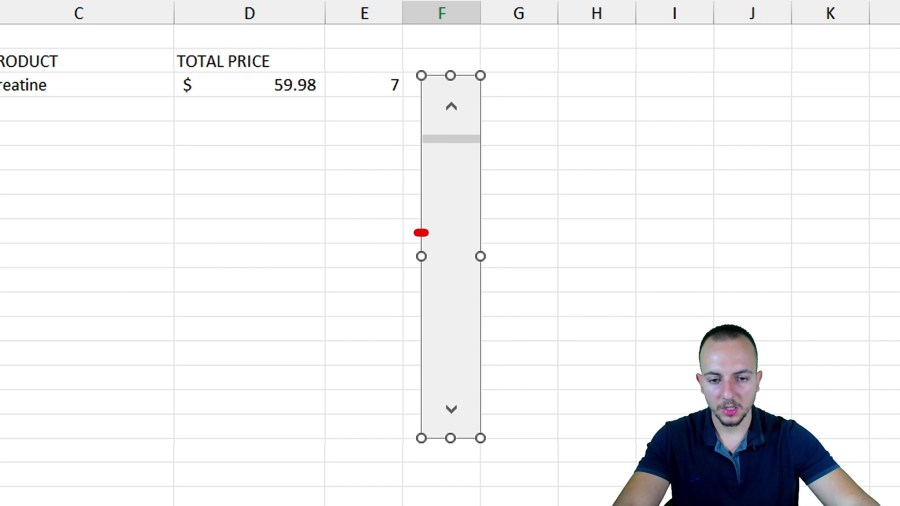
{"action": "left_click_drag", "start_coordinate": [421, 232], "coordinate": [428, 229]}
{"action": "left_click_drag", "start_coordinate": [485, 61], "coordinate": [481, 76]}
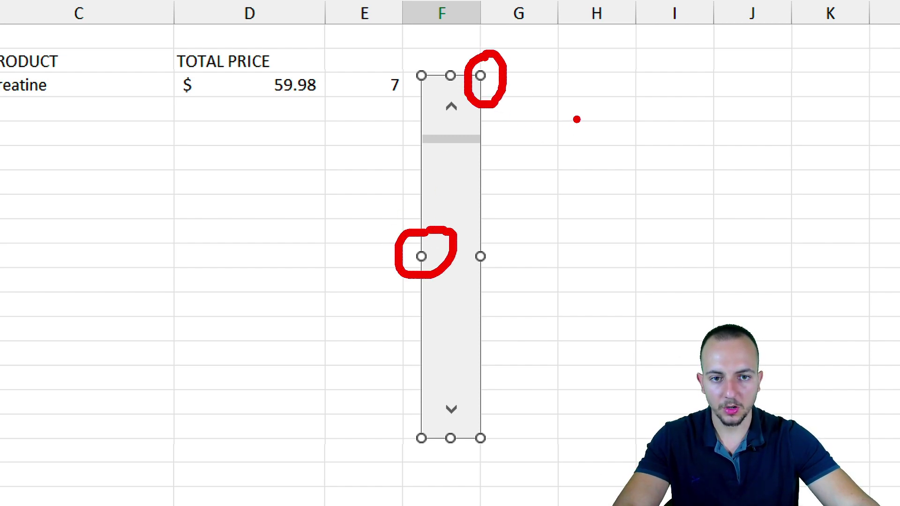
{"action": "left_click_drag", "start_coordinate": [609, 93], "coordinate": [551, 150]}
{"action": "left_click_drag", "start_coordinate": [462, 198], "coordinate": [544, 152]}
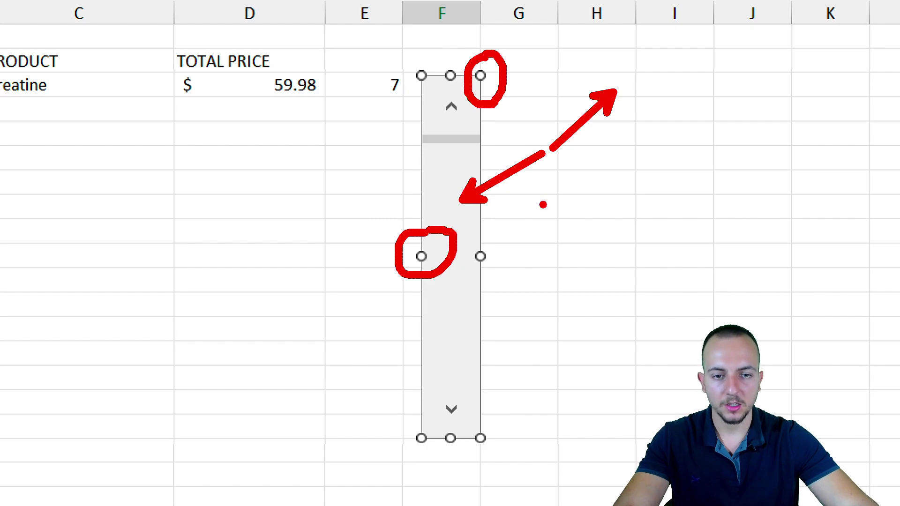
{"action": "key", "text": "Escape"}
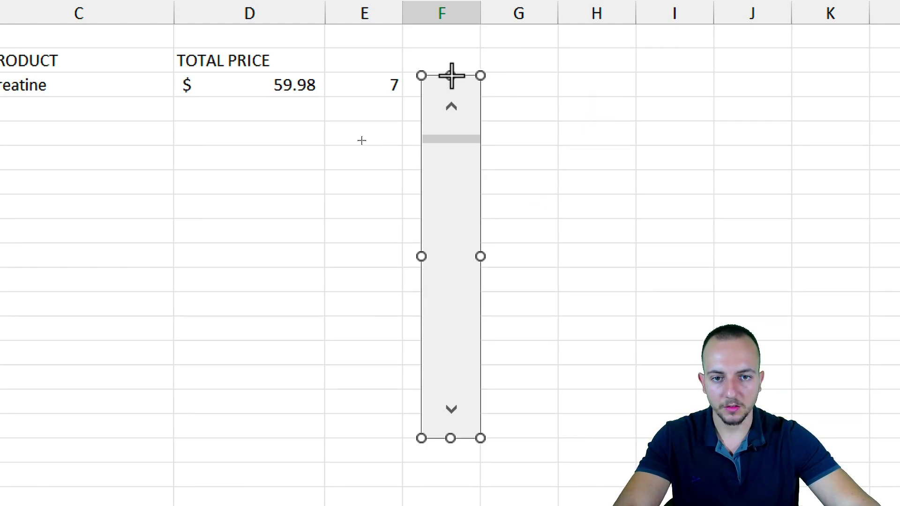
{"action": "left_click_drag", "start_coordinate": [452, 75], "coordinate": [452, 71]}
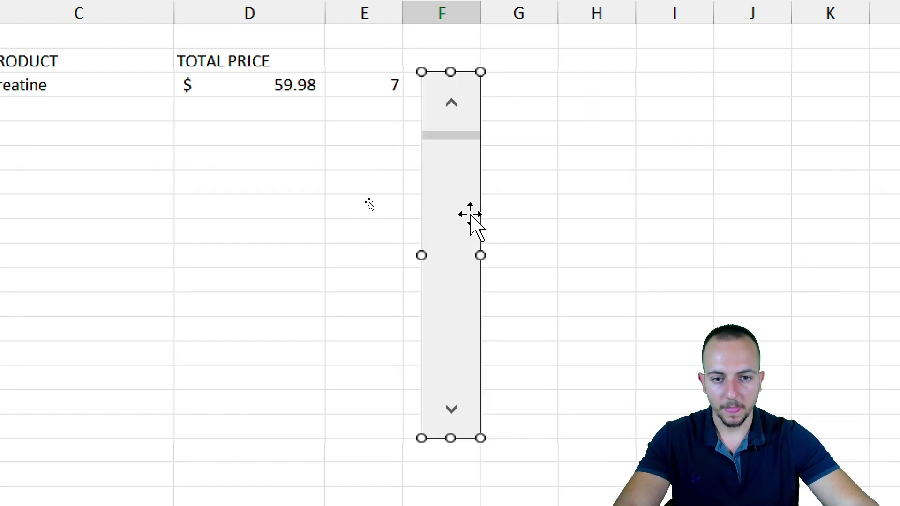
Set the scroll bar's Format Control to minimum 2, maximum 1000 and cell link $E$3
{"action": "right_click", "coordinate": [456, 172]}
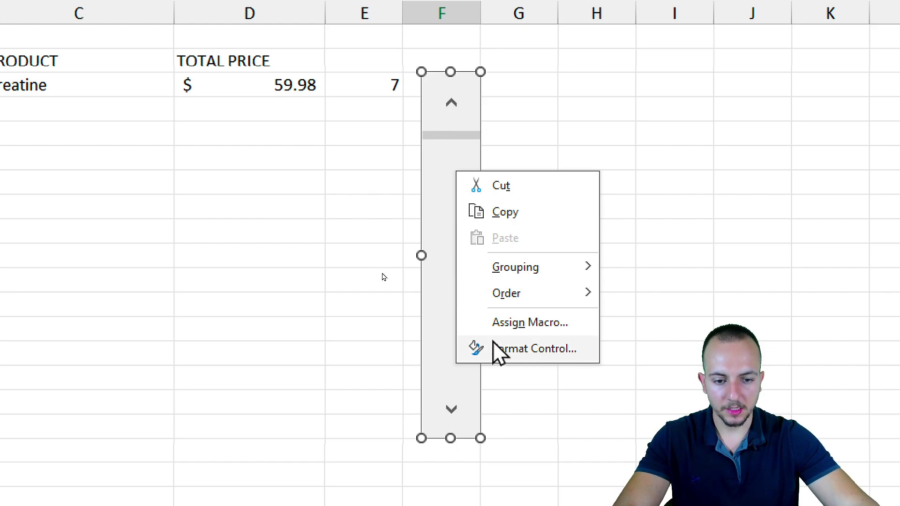
{"action": "left_click", "coordinate": [506, 349]}
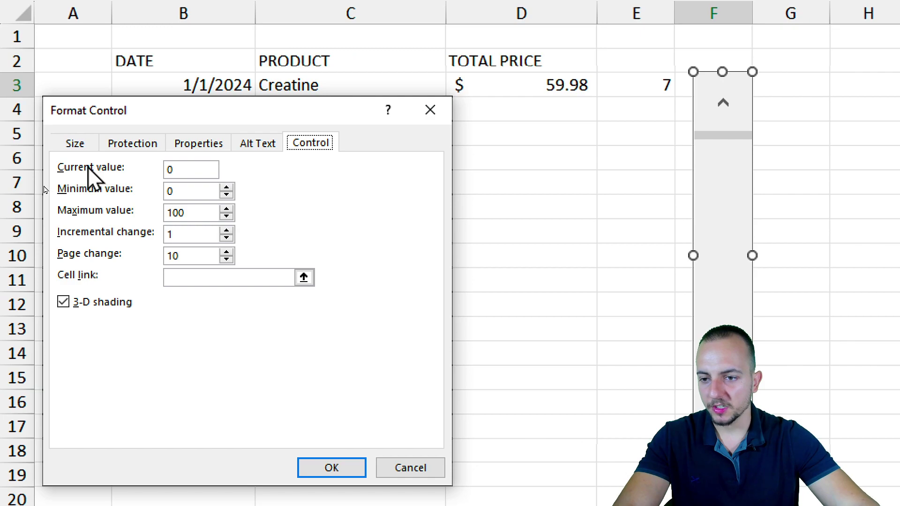
{"action": "left_click", "coordinate": [177, 169]}
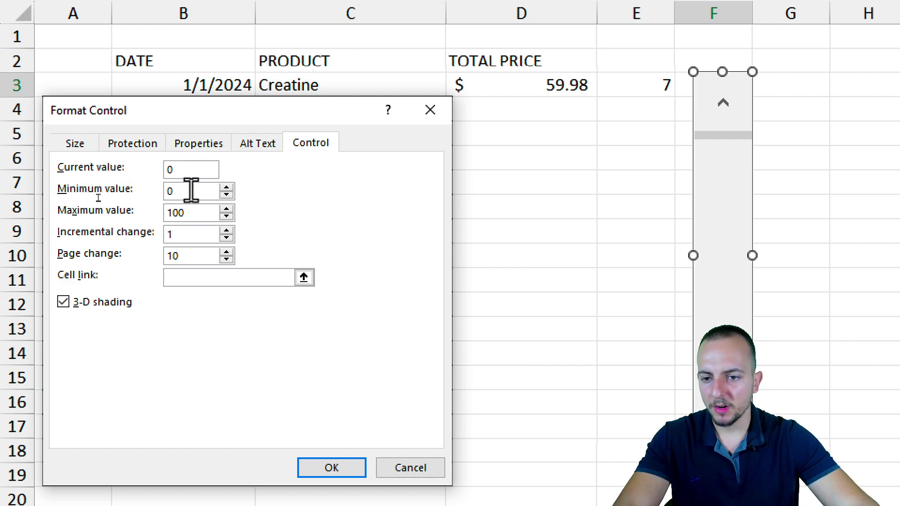
{"action": "left_click", "coordinate": [227, 188]}
{"action": "left_click", "coordinate": [226, 187]}
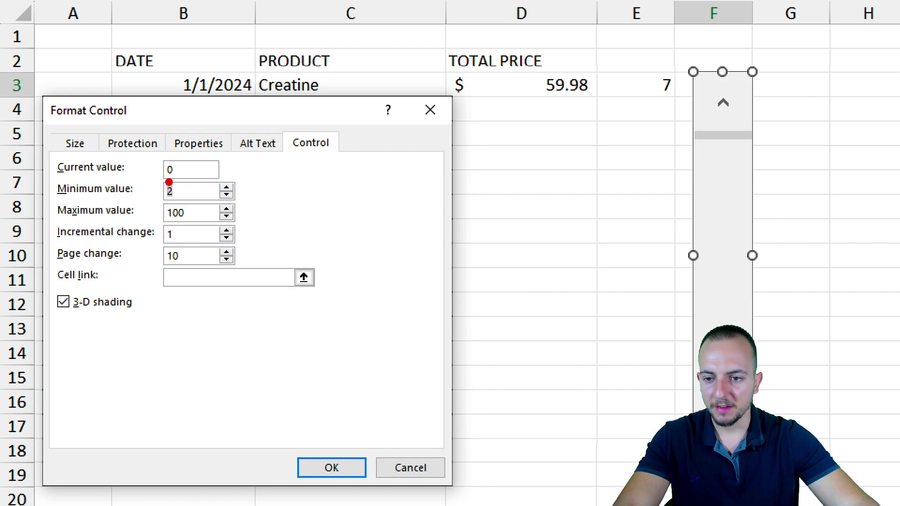
{"action": "left_click_drag", "start_coordinate": [298, 169], "coordinate": [325, 225]}
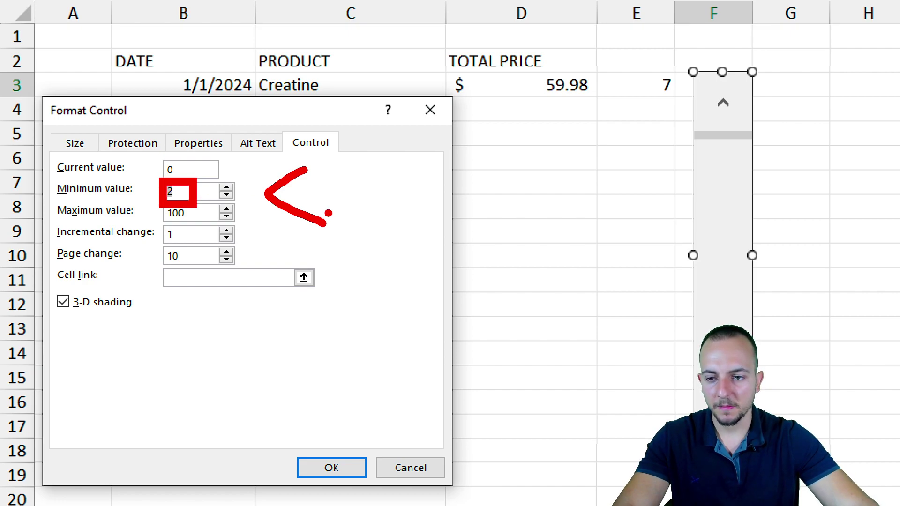
{"action": "left_click_drag", "start_coordinate": [350, 160], "coordinate": [352, 228]}
{"action": "mouse_move", "coordinate": [429, 171]}
{"action": "left_mouse_down"}
{"action": "mouse_move", "coordinate": [431, 225]}
{"action": "mouse_move", "coordinate": [423, 199]}
{"action": "left_mouse_up"}
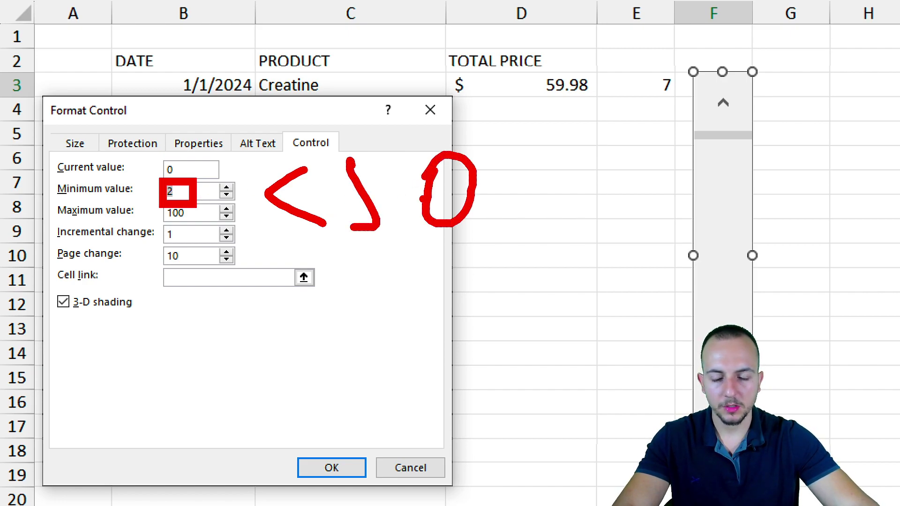
{"action": "key", "text": "Escape"}
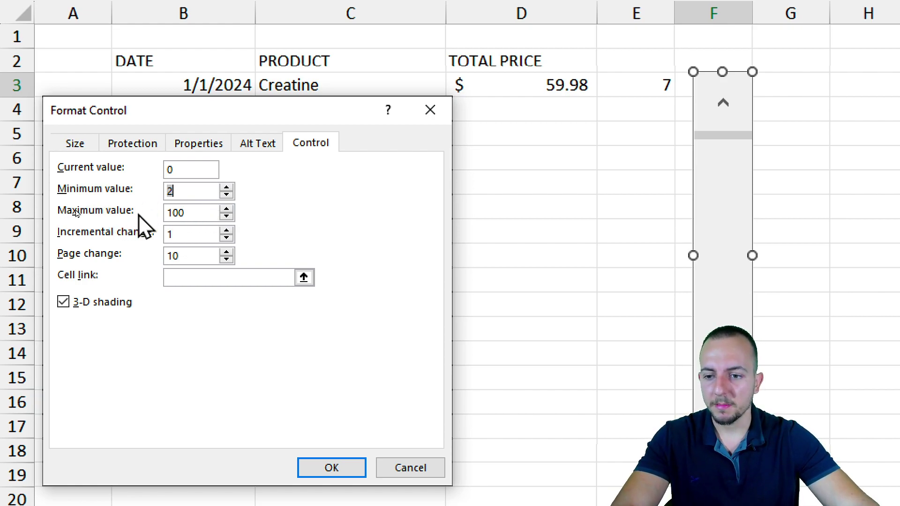
{"action": "double_click", "coordinate": [183, 213]}
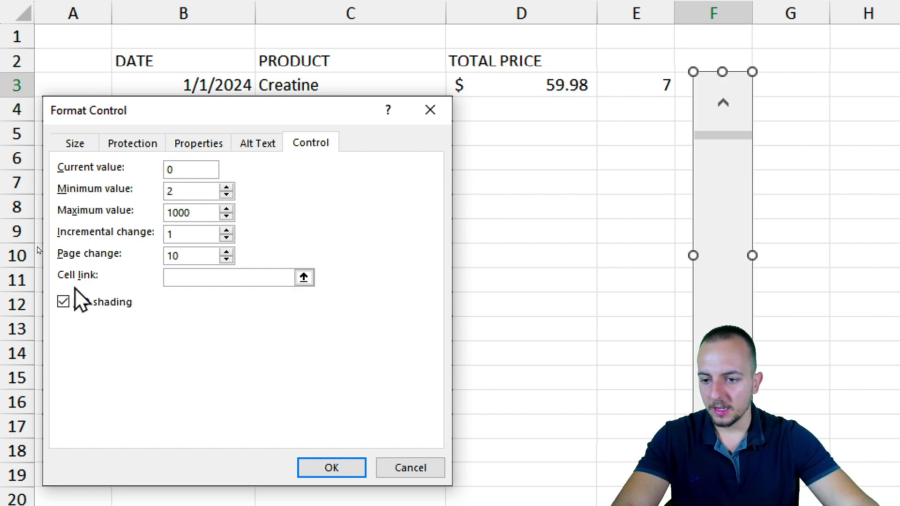
{"action": "left_click", "coordinate": [303, 277]}
{"action": "left_click", "coordinate": [626, 83]}
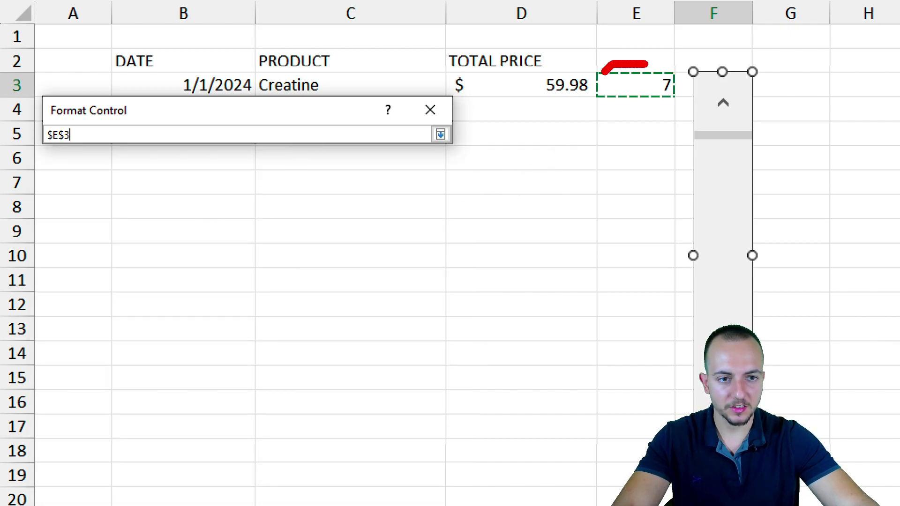
{"action": "left_click", "coordinate": [441, 135]}
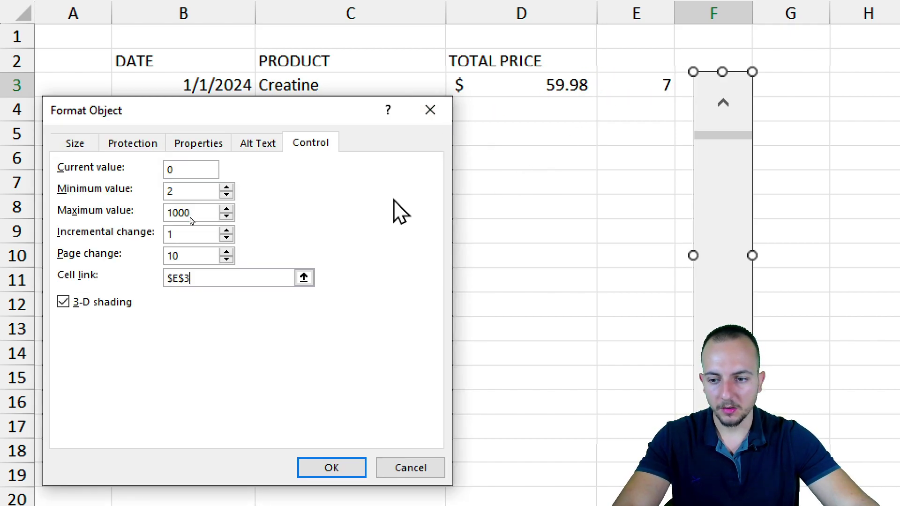
{"action": "left_click", "coordinate": [336, 468]}
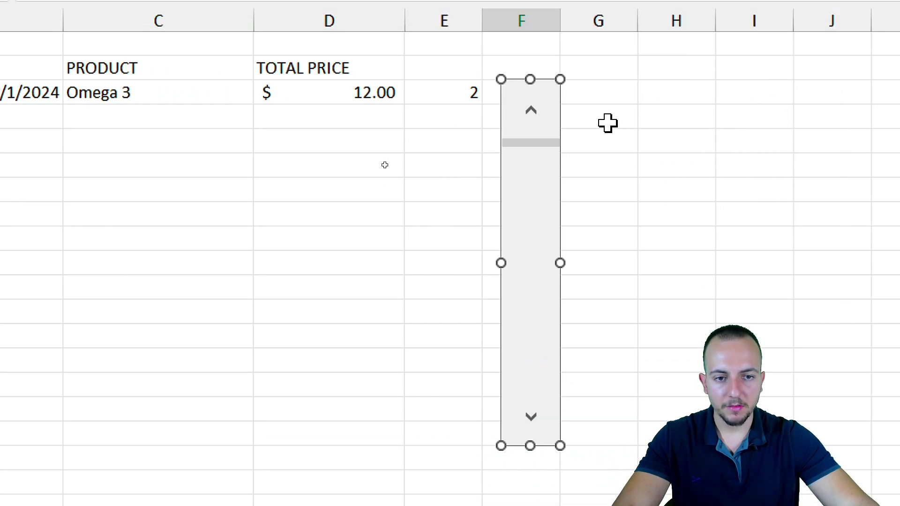
Use the scroll bar until E3 reaches 35, showing the 1/5/2024 Omega 3 sale at $48.00
{"action": "left_click", "coordinate": [583, 142]}
{"action": "left_click_drag", "start_coordinate": [527, 141], "coordinate": [533, 171]}
{"action": "left_click_drag", "start_coordinate": [474, 65], "coordinate": [470, 100]}
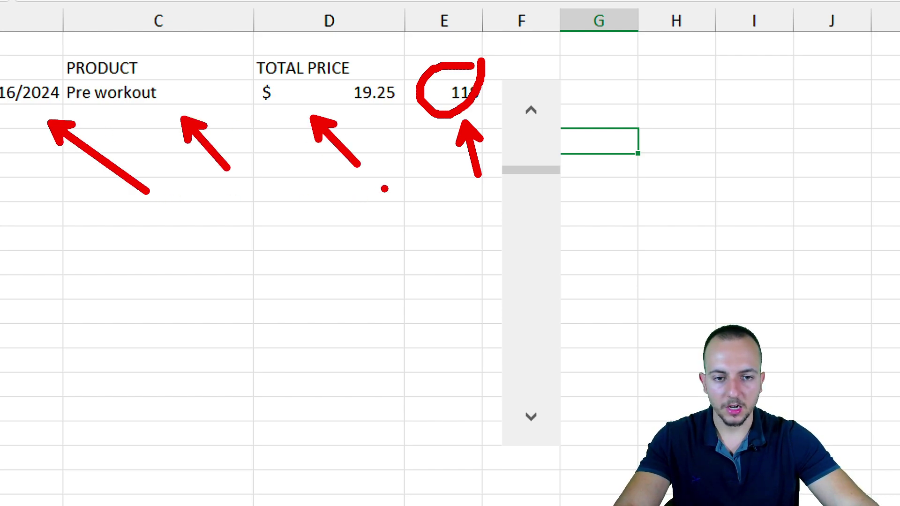
{"action": "mouse_move", "coordinate": [530, 171]}
{"action": "left_mouse_down"}
{"action": "mouse_move", "coordinate": [539, 212]}
{"action": "mouse_move", "coordinate": [539, 142]}
{"action": "left_mouse_up"}
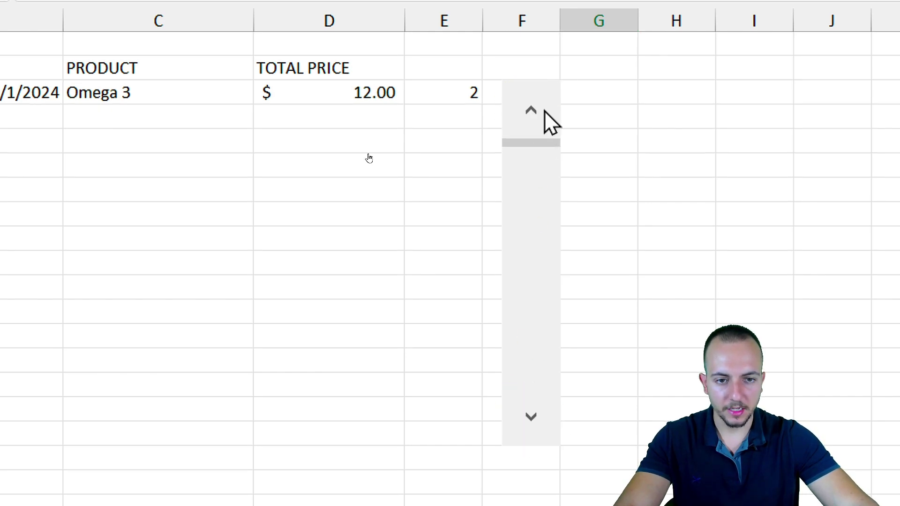
{"action": "left_click", "coordinate": [557, 439]}
{"action": "left_click", "coordinate": [556, 439]}
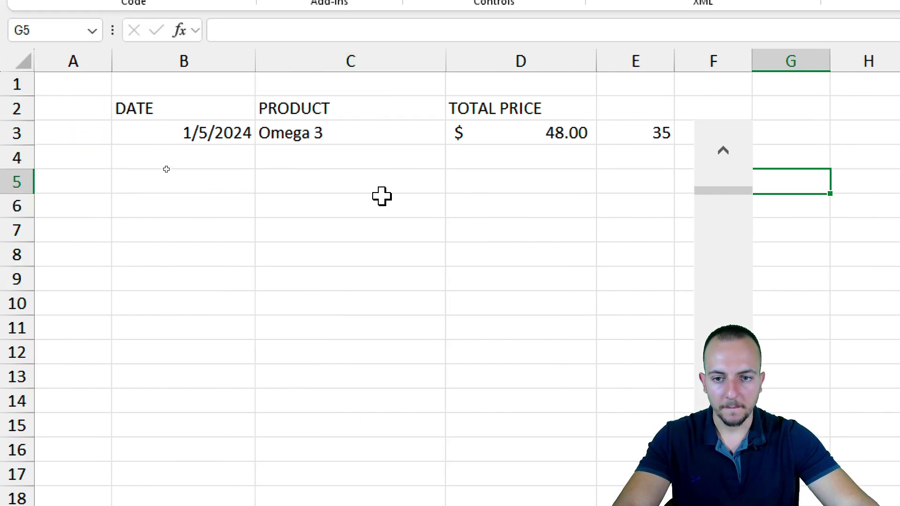
Select row B3:E3 and the empty cells below it to plan the fill range
{"action": "left_click_drag", "start_coordinate": [211, 94], "coordinate": [616, 92]}
{"action": "left_click_drag", "start_coordinate": [624, 133], "coordinate": [624, 133]}
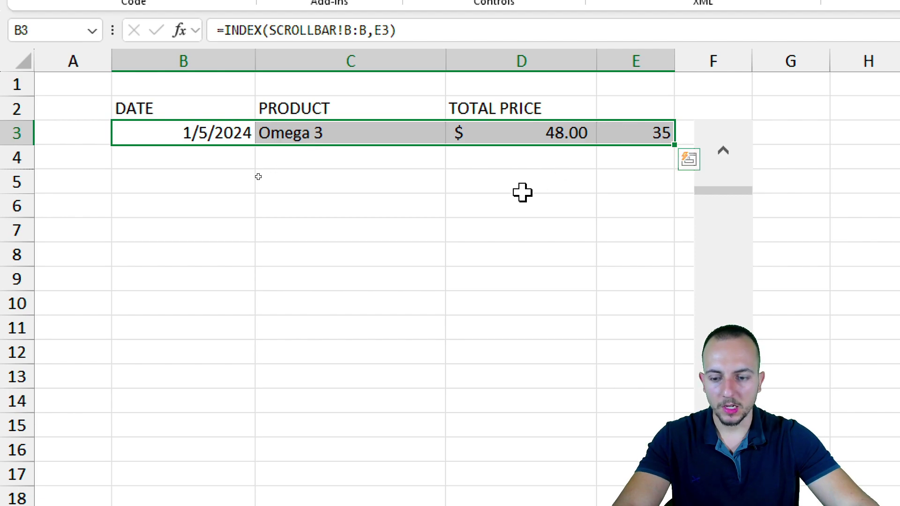
{"action": "left_click_drag", "start_coordinate": [220, 136], "coordinate": [637, 132]}
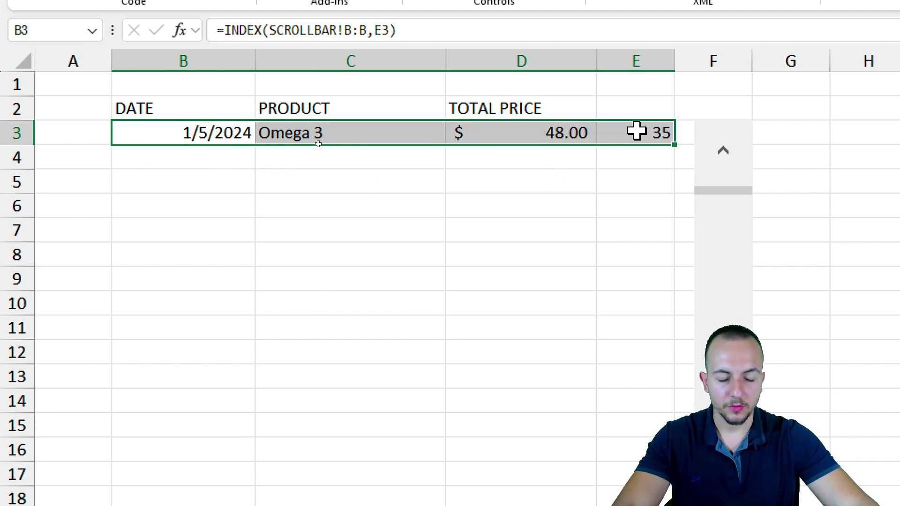
{"action": "left_click_drag", "start_coordinate": [234, 155], "coordinate": [485, 455]}
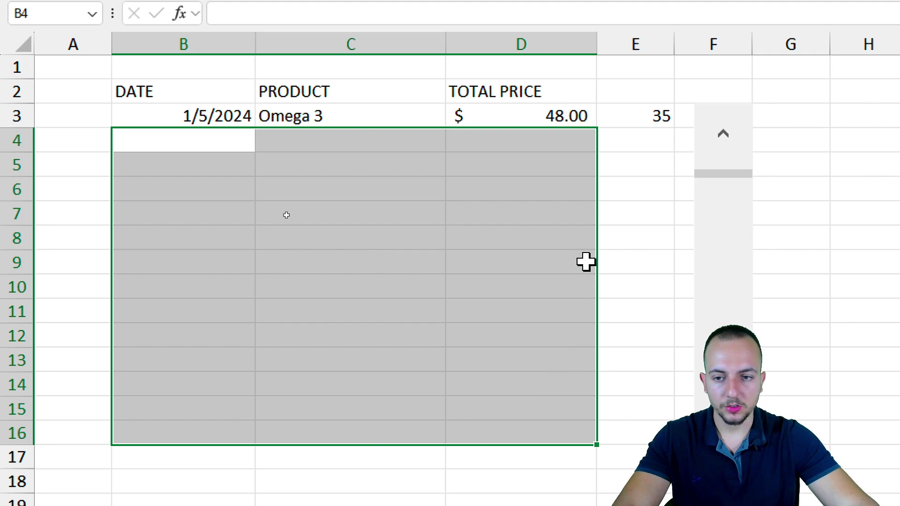
{"action": "left_click_drag", "start_coordinate": [648, 122], "coordinate": [624, 412]}
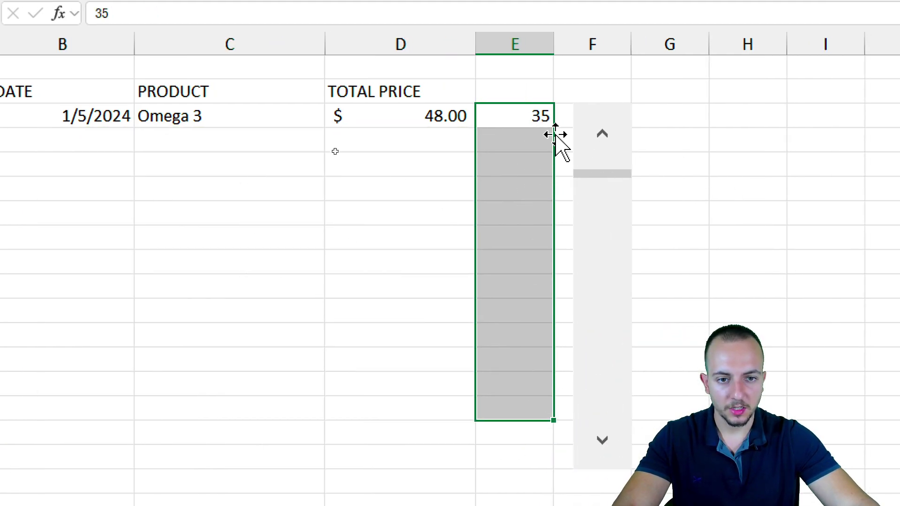
{"action": "left_click", "coordinate": [620, 120]}
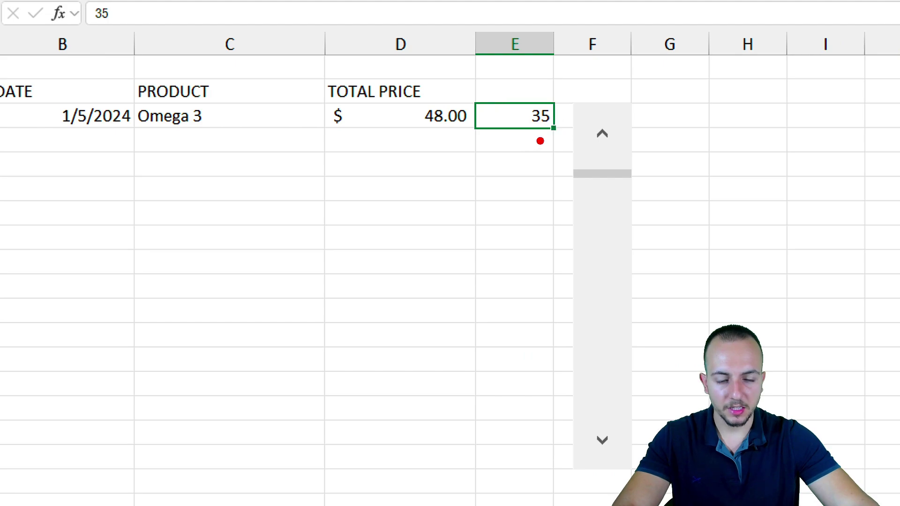
{"action": "left_click_drag", "start_coordinate": [538, 168], "coordinate": [453, 171]}
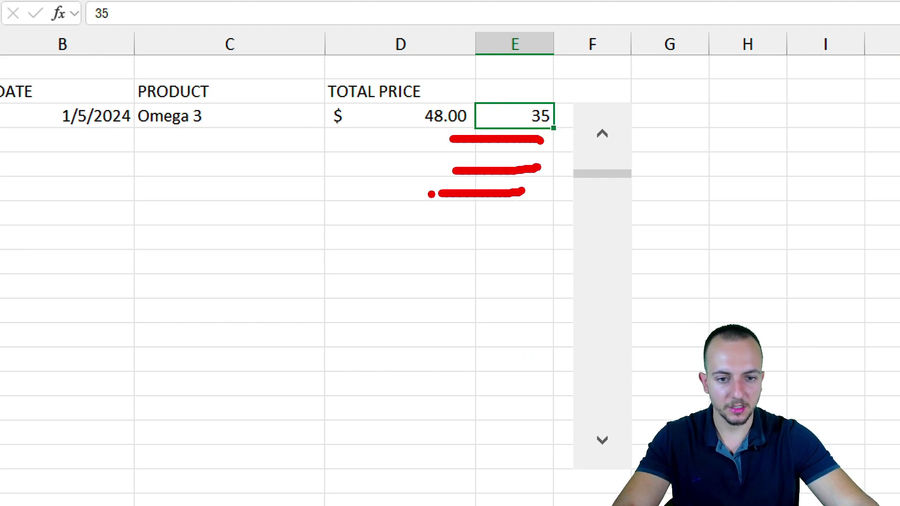
{"action": "left_click", "coordinate": [524, 141]}
{"action": "left_click", "coordinate": [528, 122]}
Enter a formula in E4 adding 1 to E3 and fill it down to E17 (36–49)
{"action": "left_click", "coordinate": [513, 141]}
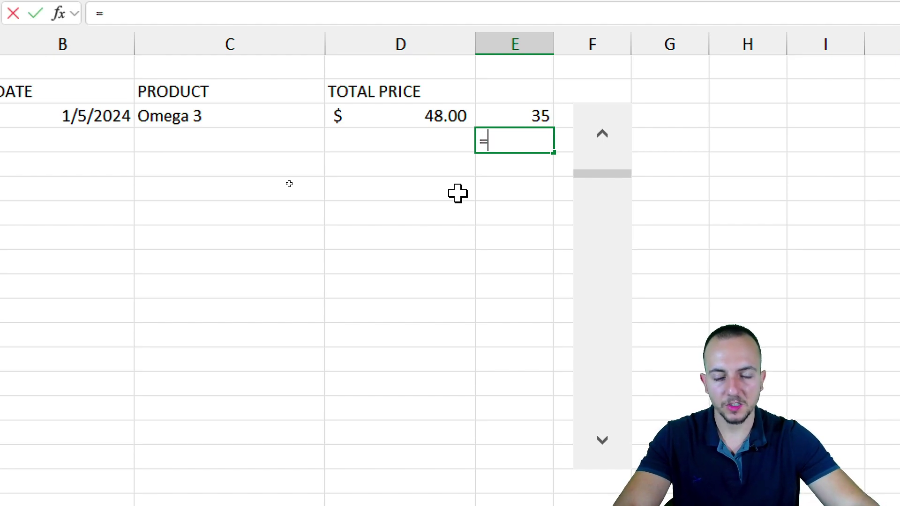
{"action": "type", "text": "="}
{"action": "left_click", "coordinate": [506, 117]}
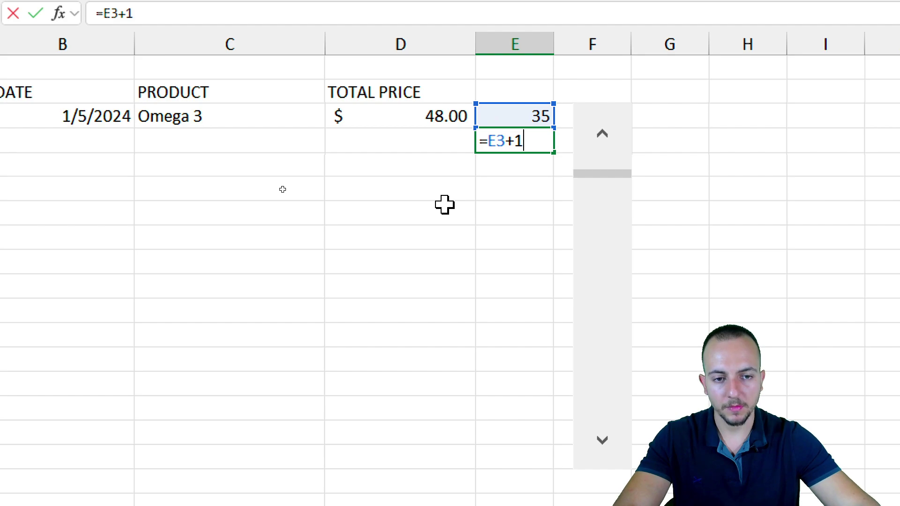
{"action": "key", "text": "Return"}
{"action": "left_click", "coordinate": [519, 141]}
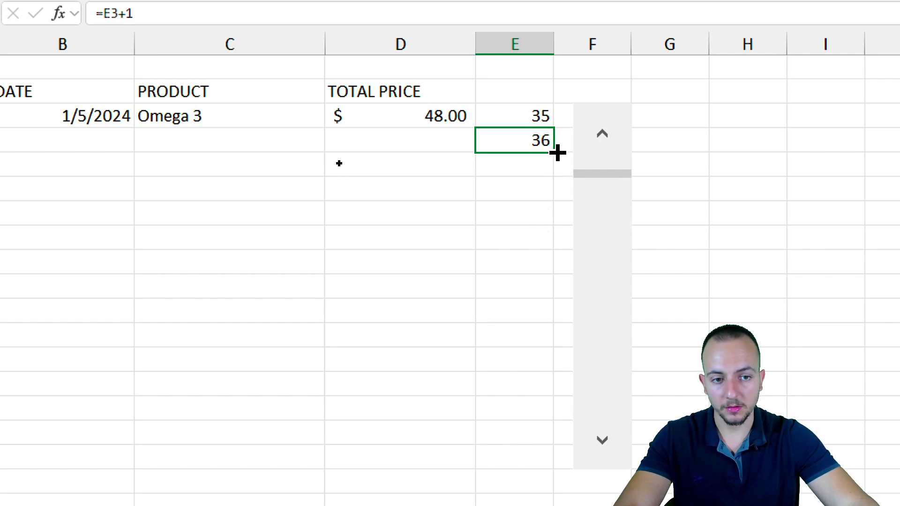
{"action": "left_click_drag", "start_coordinate": [556, 152], "coordinate": [530, 462]}
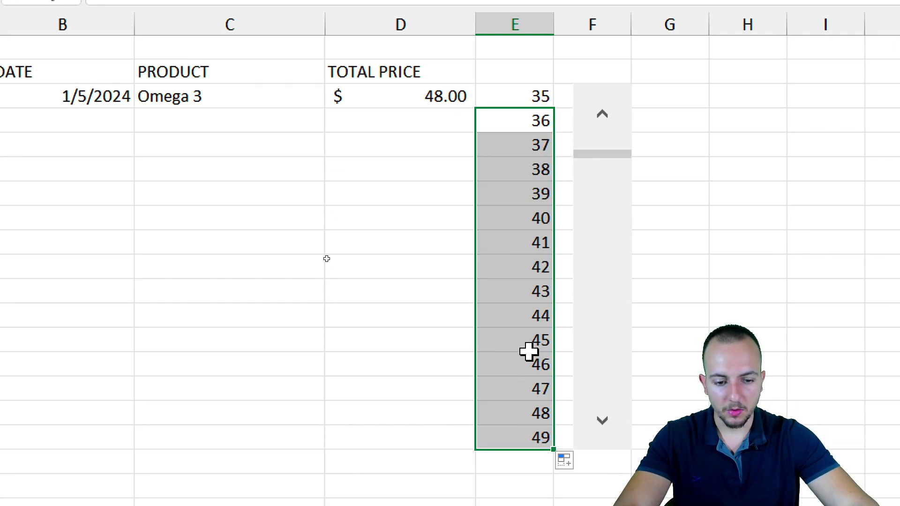
{"action": "left_click_drag", "start_coordinate": [544, 90], "coordinate": [512, 429]}
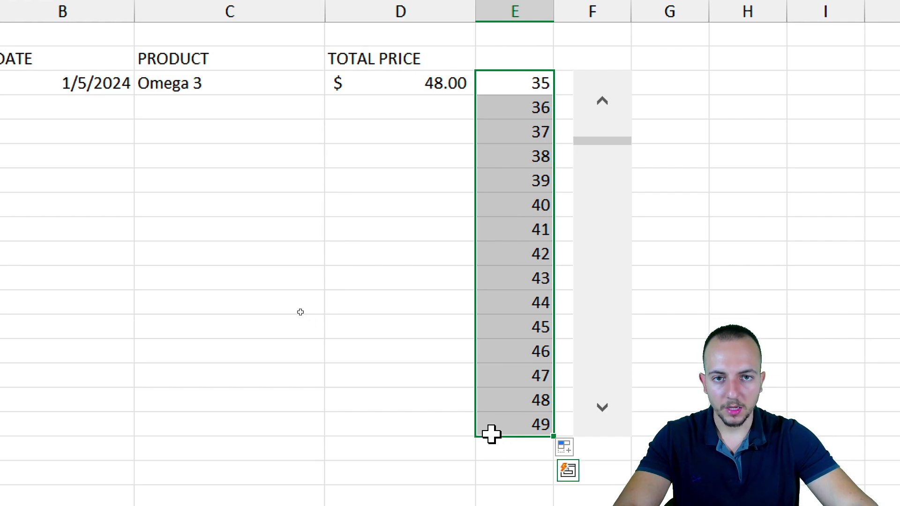
Copy the B3:D3 lookup row down to row 17 and narrow column E
{"action": "left_click_drag", "start_coordinate": [98, 89], "coordinate": [252, 91]}
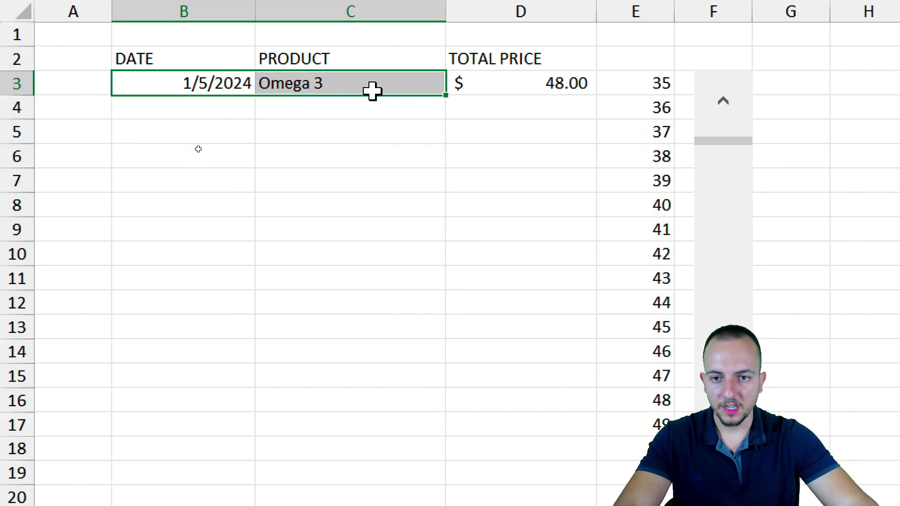
{"action": "left_click_drag", "start_coordinate": [372, 91], "coordinate": [451, 83]}
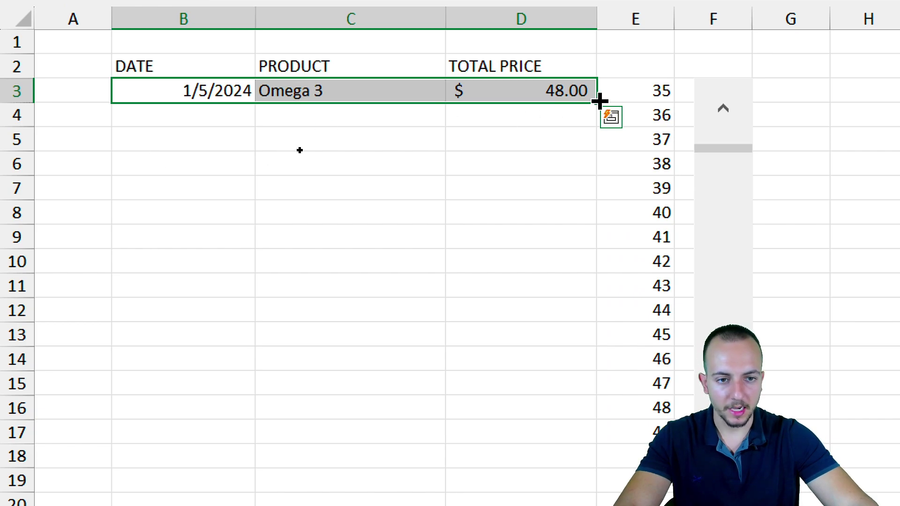
{"action": "left_click_drag", "start_coordinate": [600, 101], "coordinate": [581, 440]}
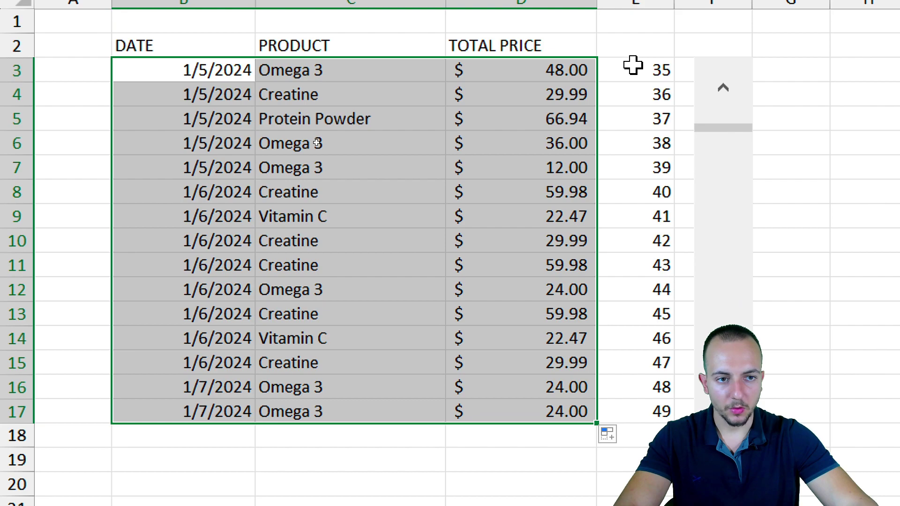
{"action": "left_click_drag", "start_coordinate": [633, 5], "coordinate": [636, 340]}
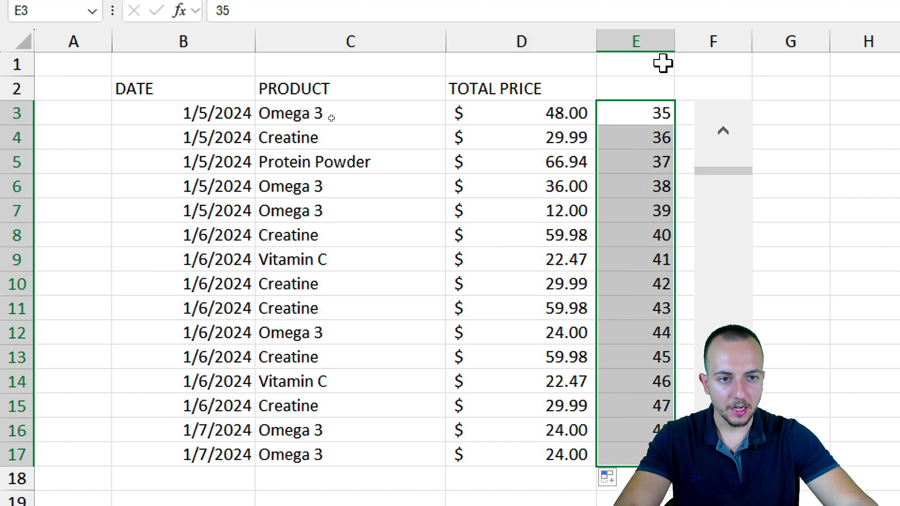
{"action": "left_click_drag", "start_coordinate": [680, 64], "coordinate": [641, 71]}
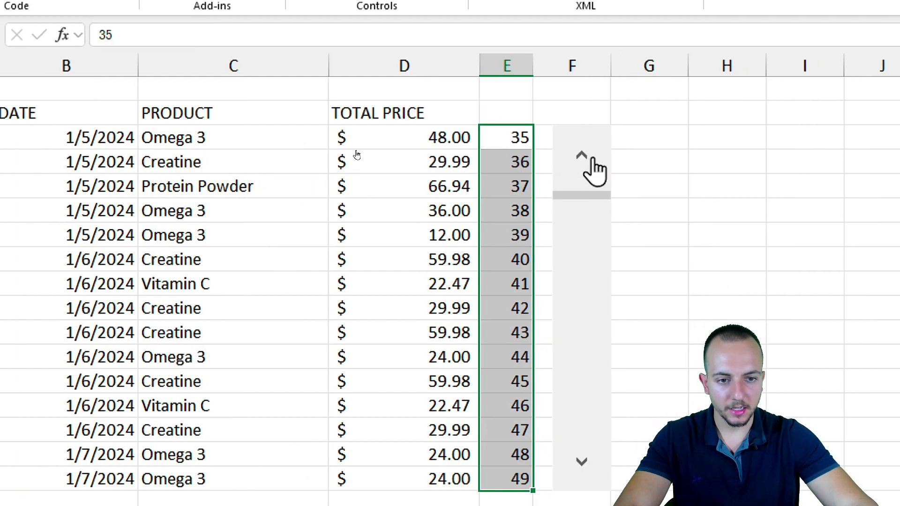
Move the scroll bar into column E and stretch it alongside rows 3–17
{"action": "right_click", "coordinate": [714, 140]}
{"action": "left_click_drag", "start_coordinate": [582, 142], "coordinate": [532, 165]}
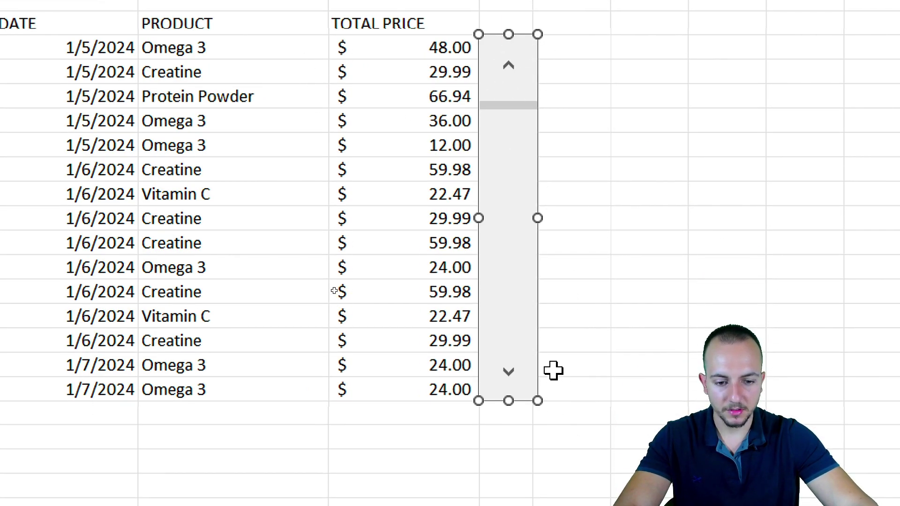
{"action": "left_click_drag", "start_coordinate": [544, 216], "coordinate": [533, 216]}
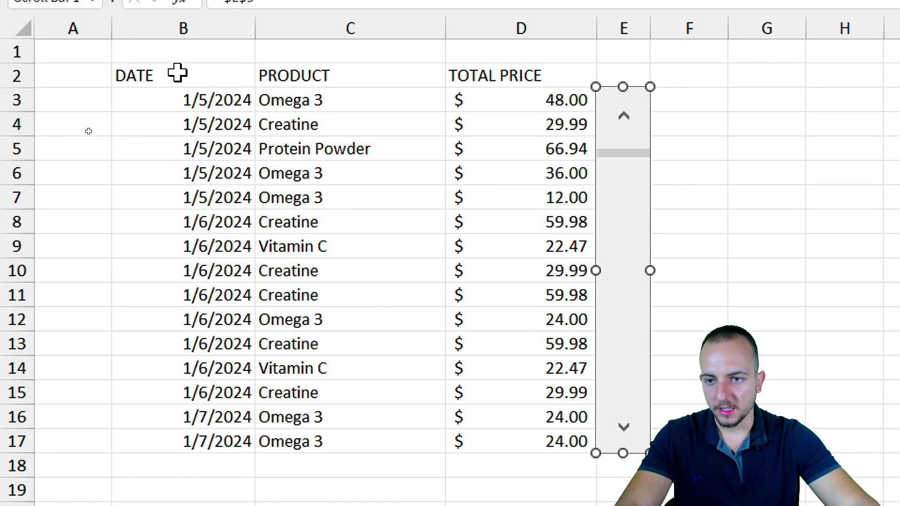
{"action": "left_click_drag", "start_coordinate": [177, 73], "coordinate": [498, 436]}
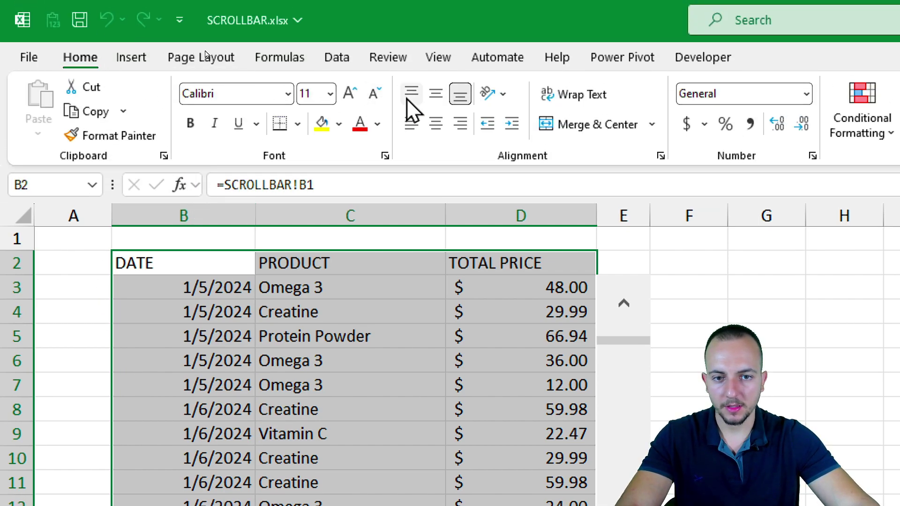
Centre the table contents and give header B2:D2 bold white text on blue fill
{"action": "left_click", "coordinate": [436, 94]}
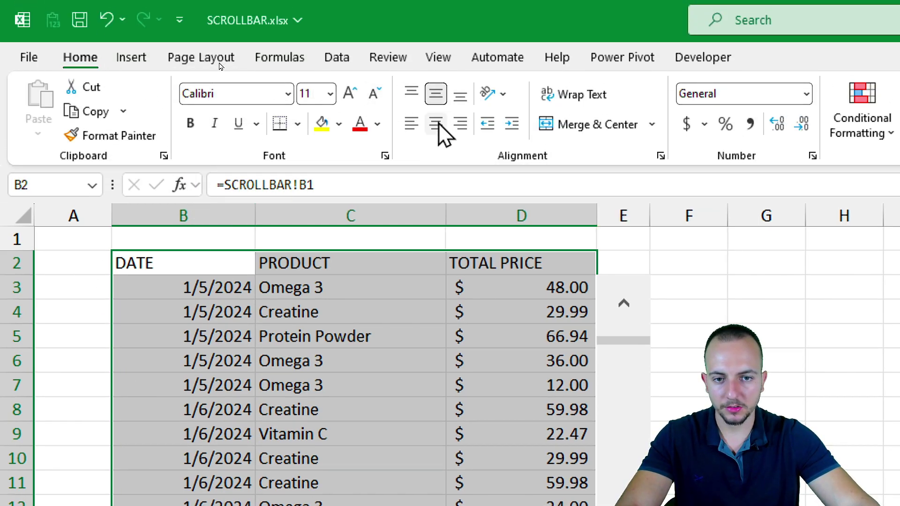
{"action": "left_click", "coordinate": [439, 124]}
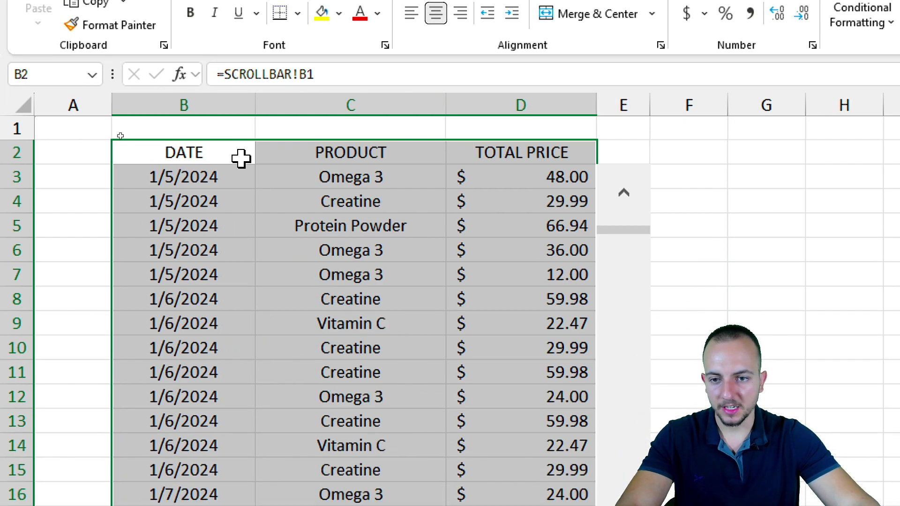
{"action": "left_click_drag", "start_coordinate": [241, 158], "coordinate": [474, 154]}
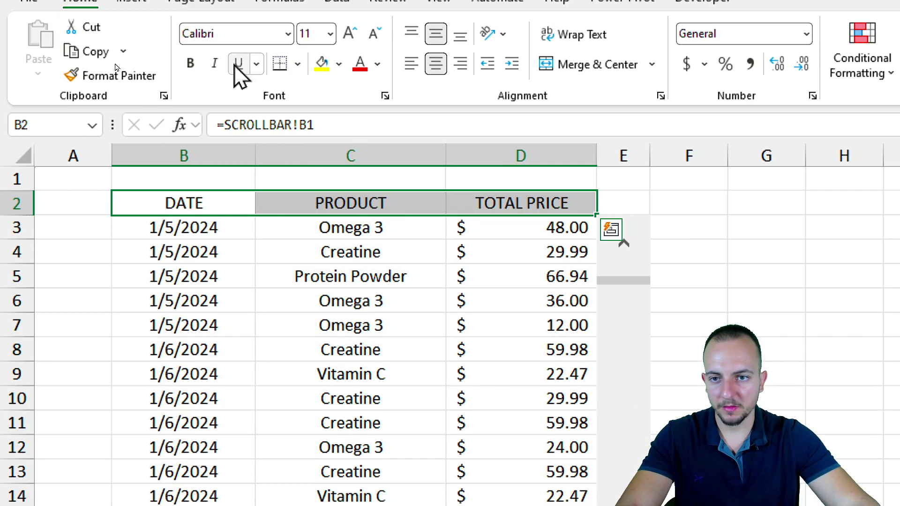
{"action": "left_click", "coordinate": [191, 12]}
{"action": "left_click", "coordinate": [339, 66]}
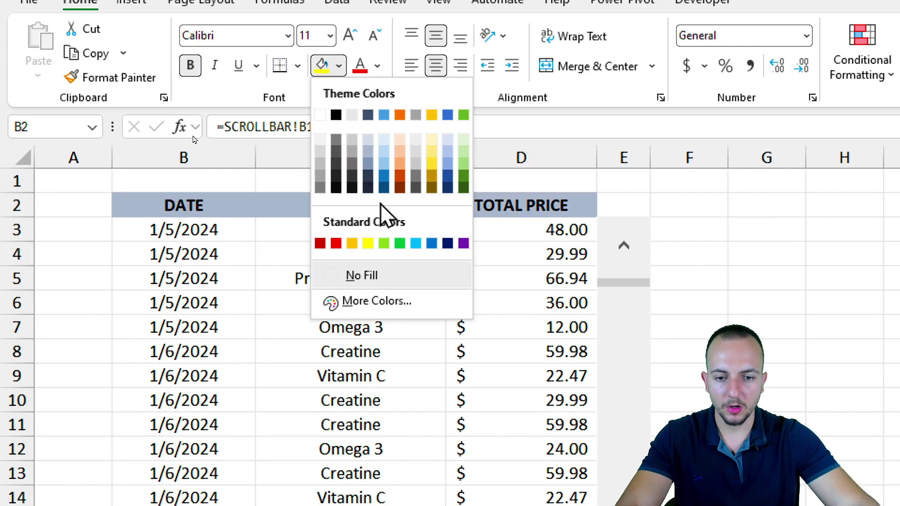
{"action": "left_click", "coordinate": [432, 244]}
{"action": "left_click", "coordinate": [377, 65]}
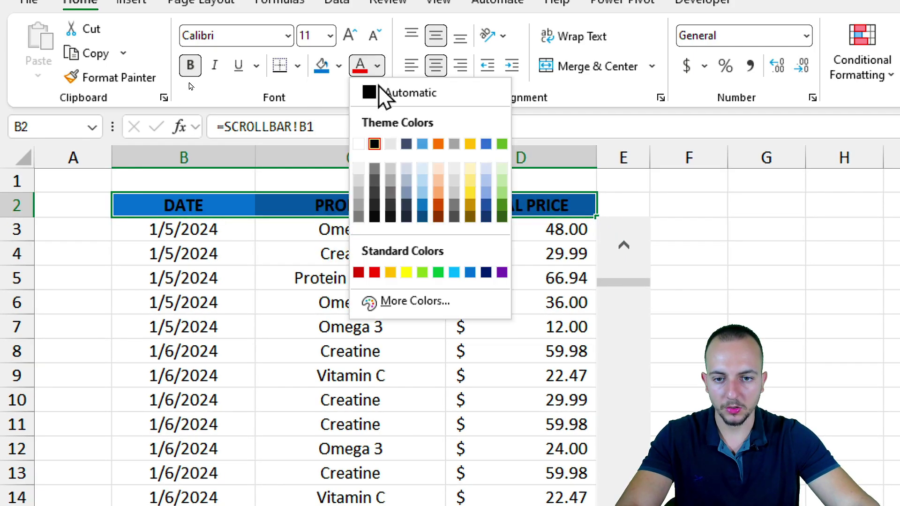
{"action": "left_click", "coordinate": [370, 143]}
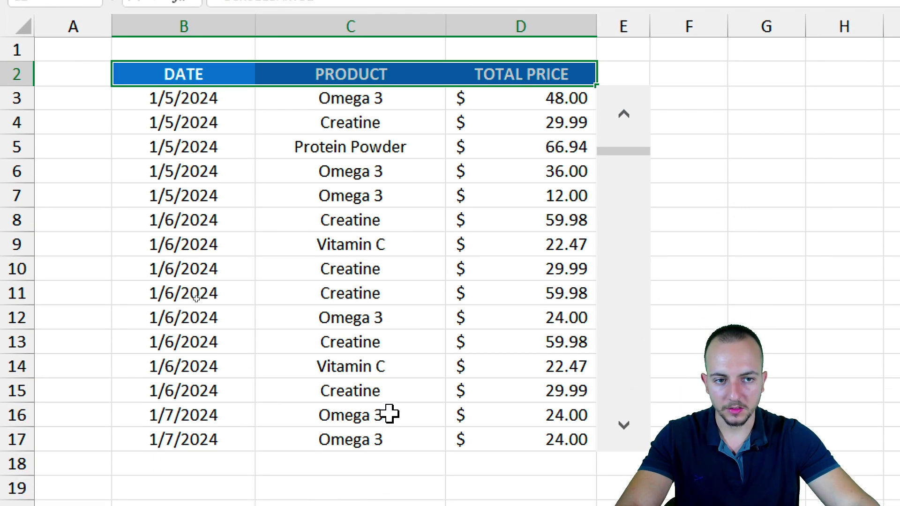
Readjust the scroll bar's position beside the table and deselect the header
{"action": "right_click", "coordinate": [639, 90]}
{"action": "key", "text": "Escape"}
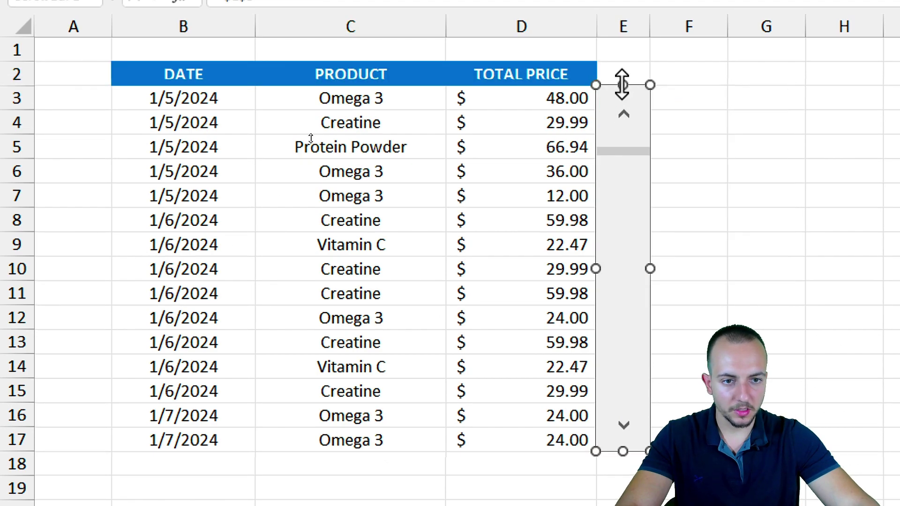
{"action": "key", "text": "Delete"}
{"action": "left_click_drag", "start_coordinate": [637, 67], "coordinate": [619, 80]}
{"action": "key", "text": "Escape"}
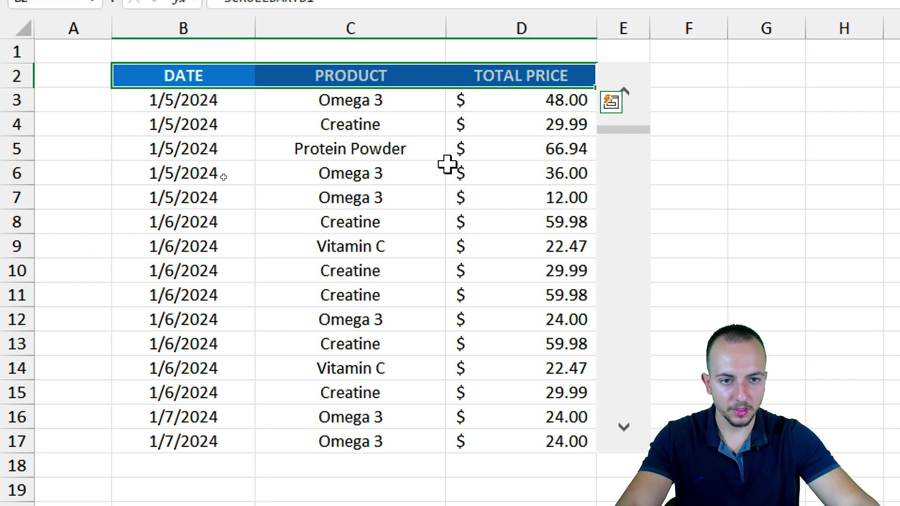
{"action": "left_click", "coordinate": [222, 78]}
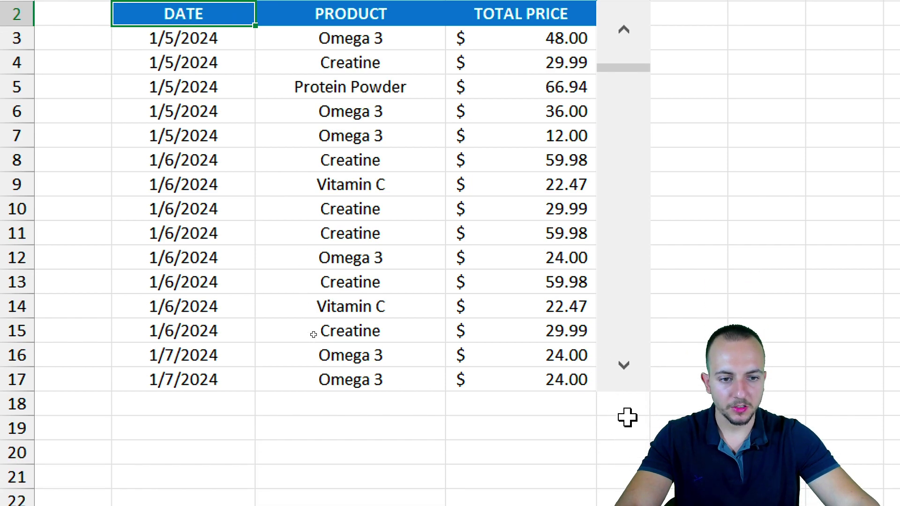
Scroll the table to sales from 1/15/2024, checking them against the SCROLLBAR raw data sheet
{"action": "left_click_drag", "start_coordinate": [623, 100], "coordinate": [629, 125]}
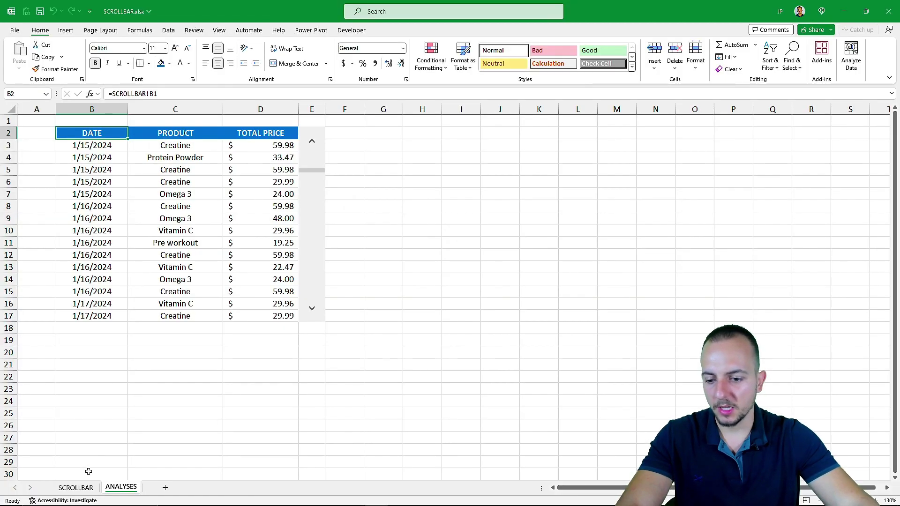
{"action": "left_click", "coordinate": [76, 488]}
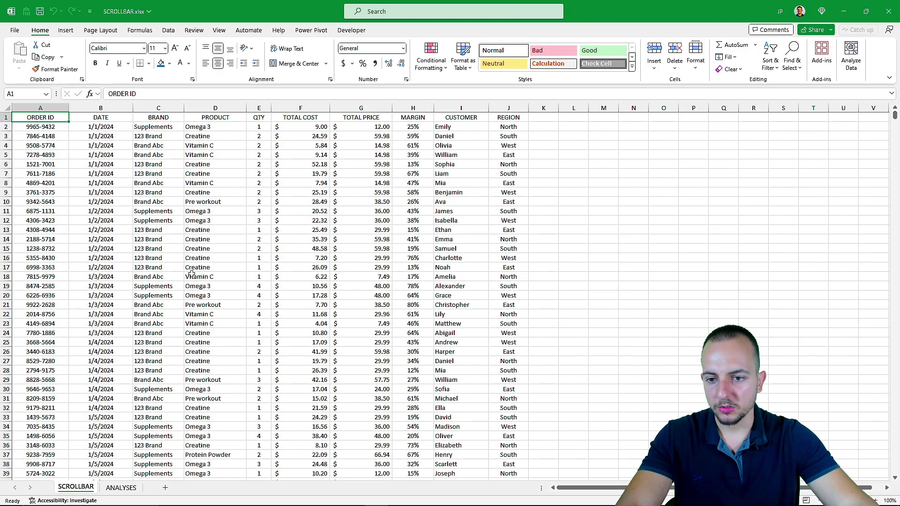
{"action": "left_click_drag", "start_coordinate": [6, 183], "coordinate": [548, 264]}
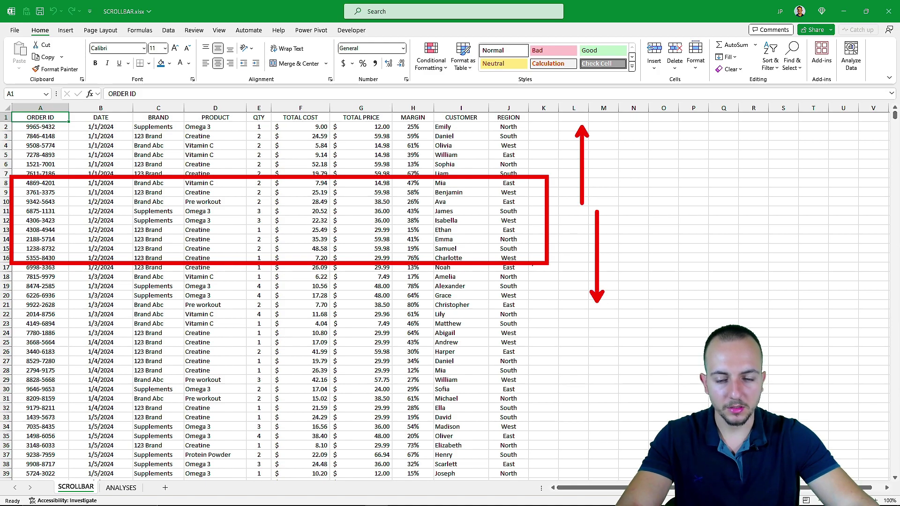
{"action": "key", "text": "Escape"}
{"action": "left_click", "coordinate": [123, 488]}
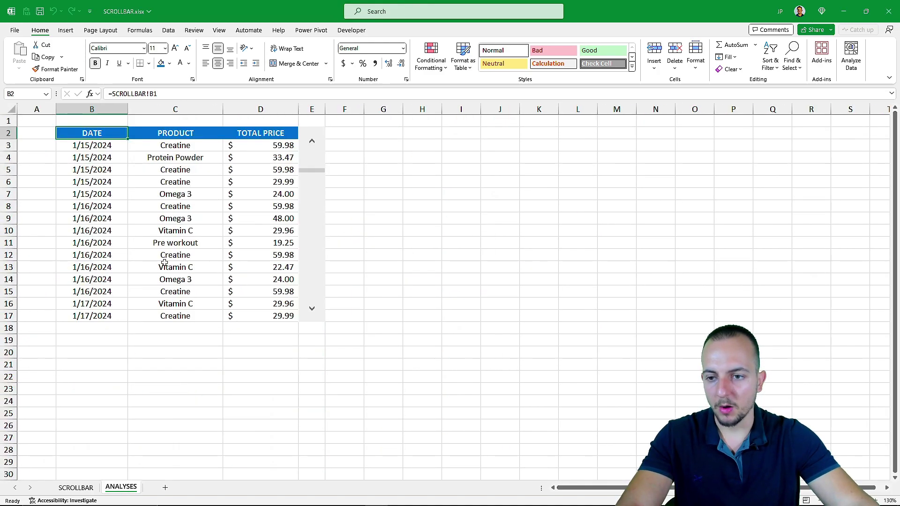
Drag the scroll bar through later dates, then back to the top at 1/1/2024
{"action": "left_click_drag", "start_coordinate": [312, 178], "coordinate": [313, 279]}
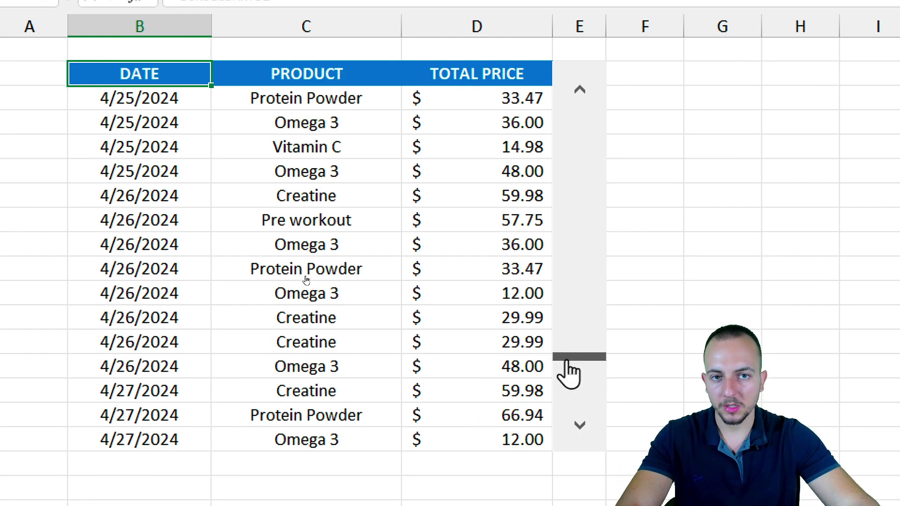
{"action": "left_click_drag", "start_coordinate": [566, 362], "coordinate": [555, 270]}
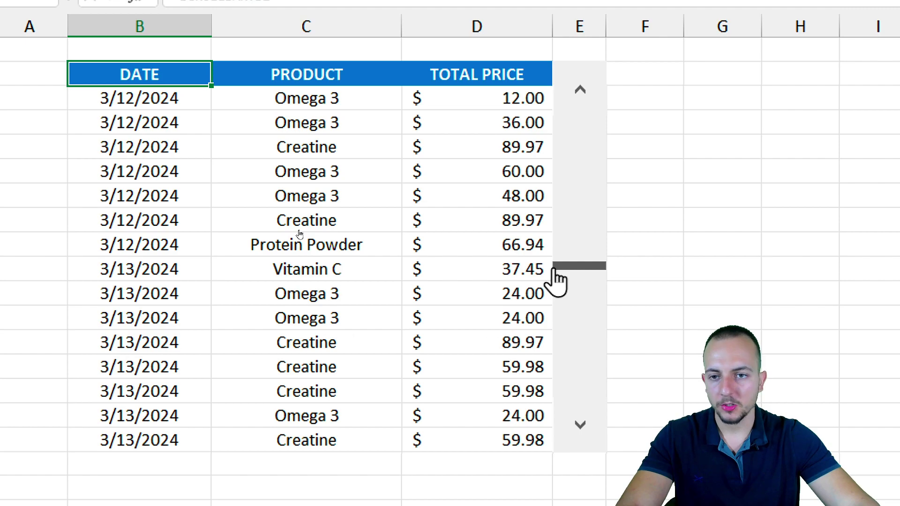
{"action": "left_click_drag", "start_coordinate": [554, 270], "coordinate": [580, 88]}
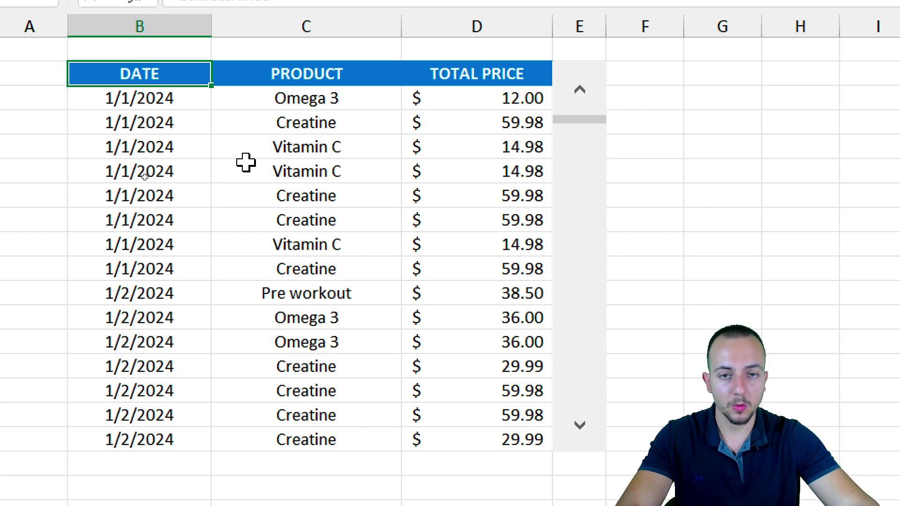